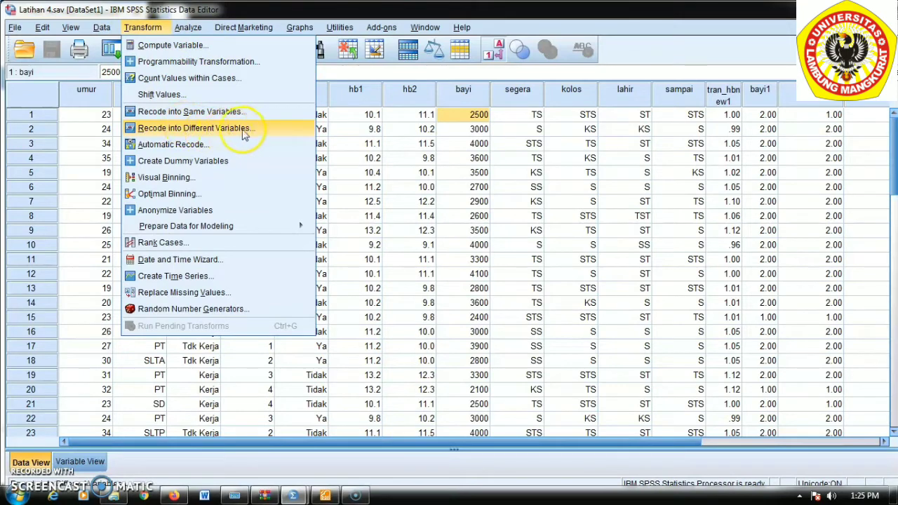
Set up a recode into different variables with umur as input and umur2 as the output variable name
left_click(252, 130)
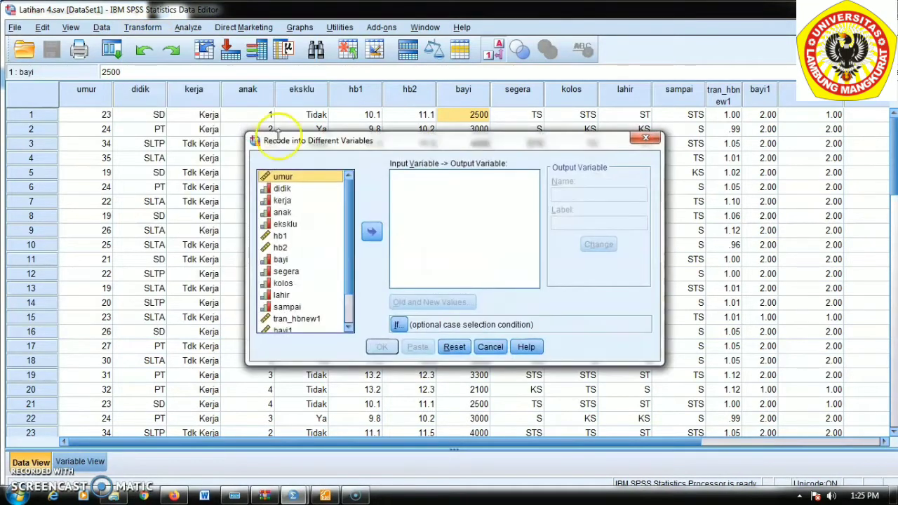
left_click(311, 177)
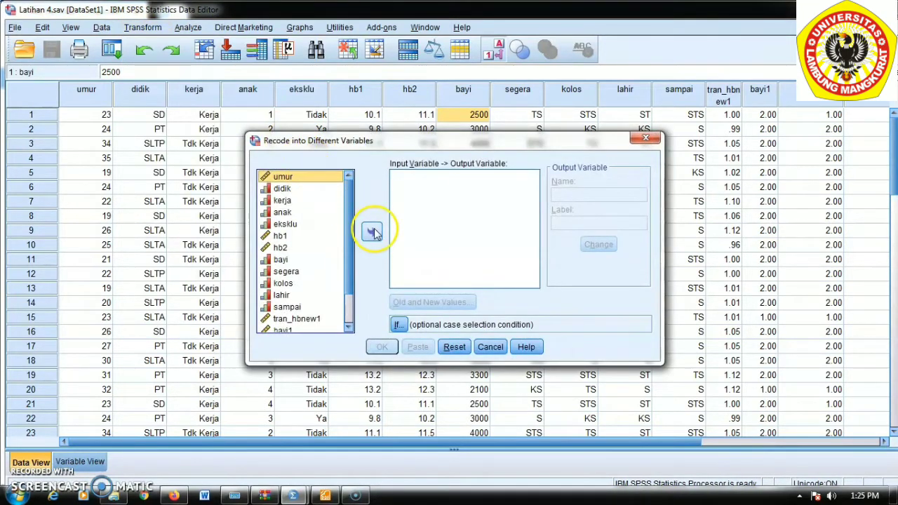
left_click(373, 232)
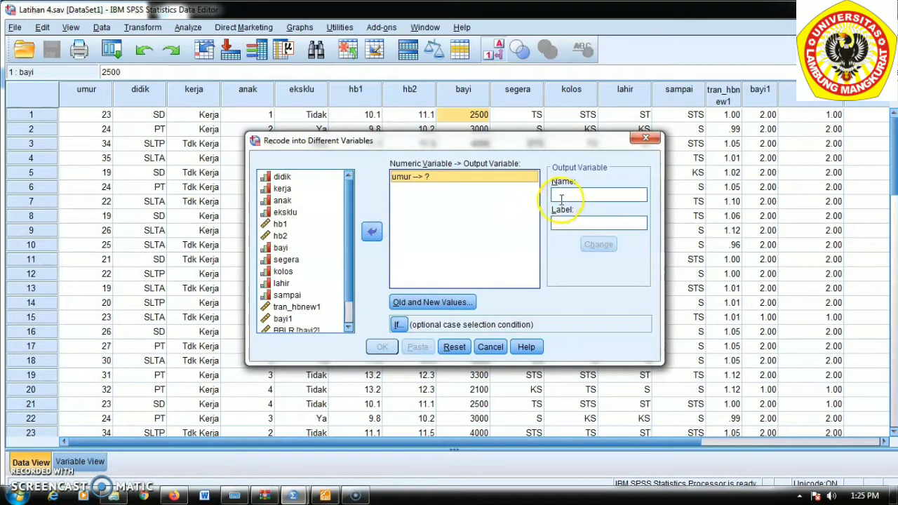
left_click(561, 199)
type("umur2")
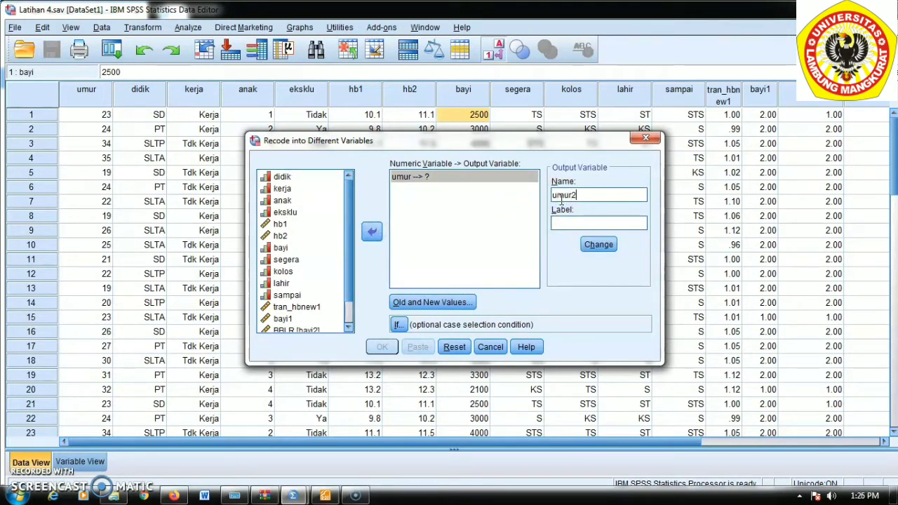
left_click(595, 245)
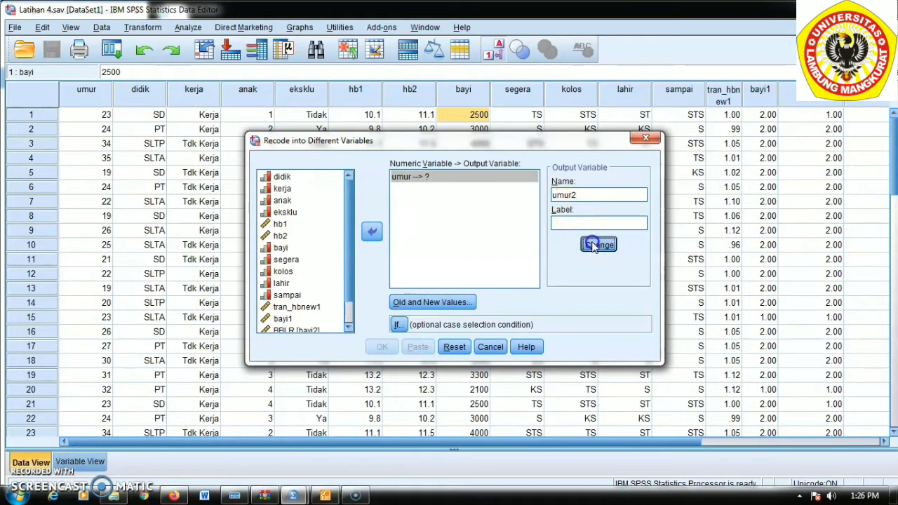
Define the first recode rule for umur, converting the range 20 through 35 to new value 1
left_click(452, 307)
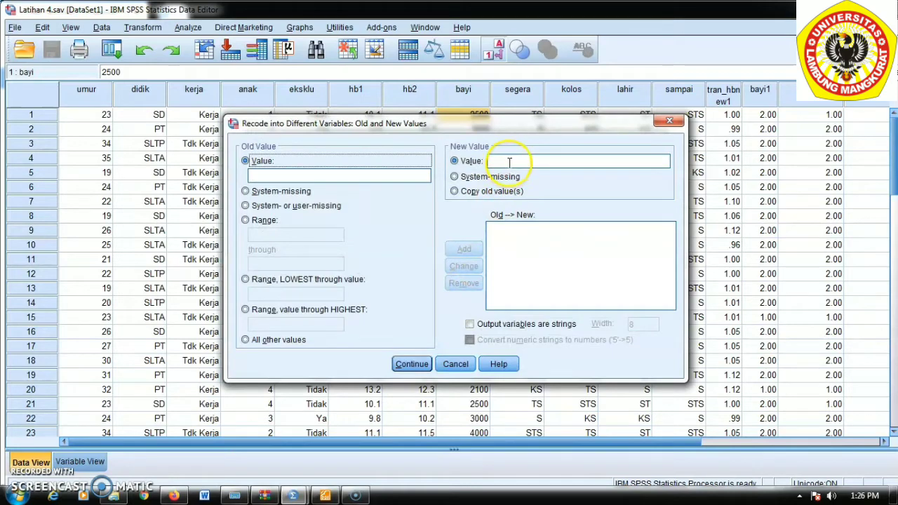
left_click(509, 162)
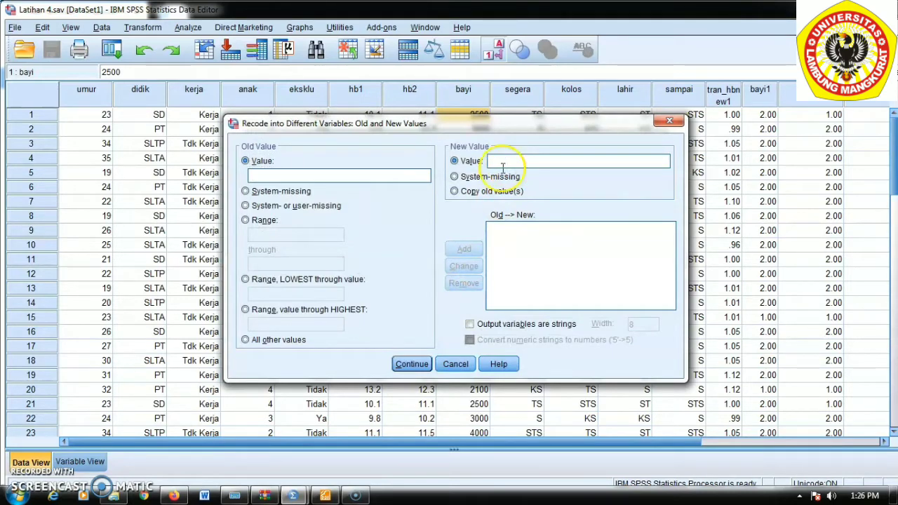
left_click(235, 495)
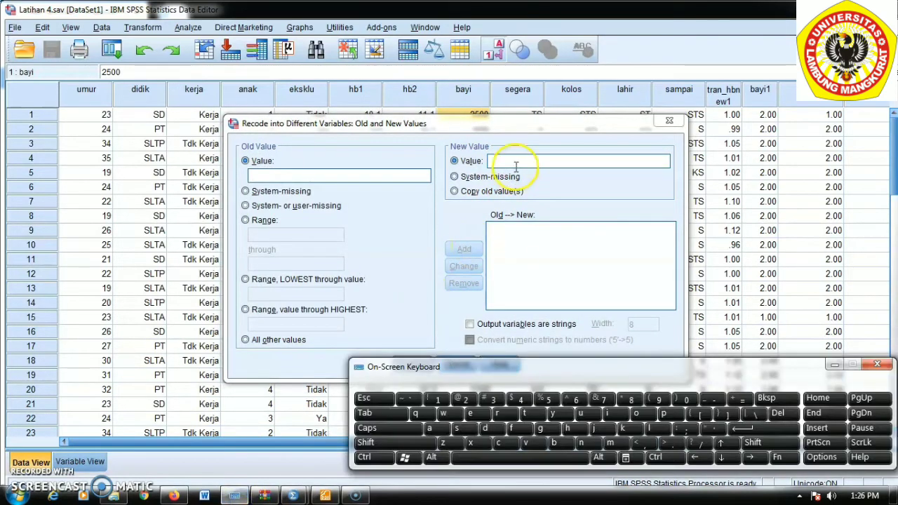
left_click(516, 161)
left_click(442, 399)
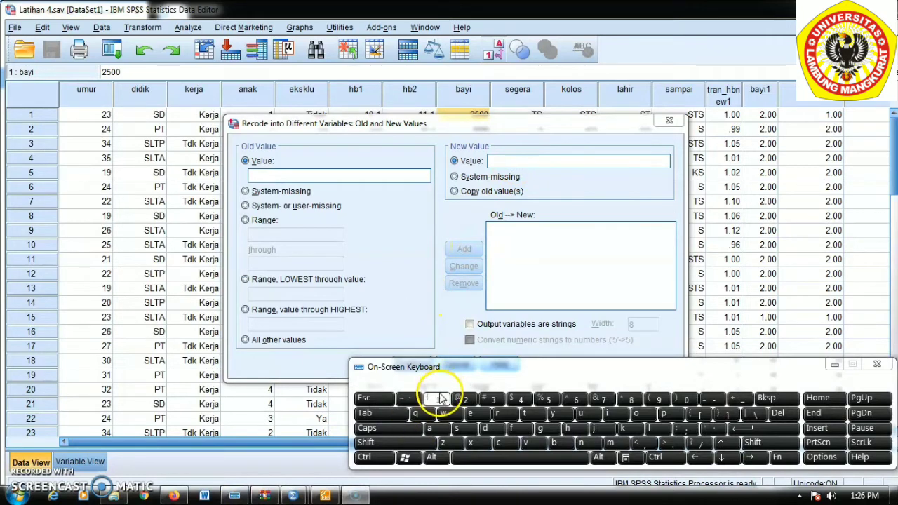
left_click(517, 160)
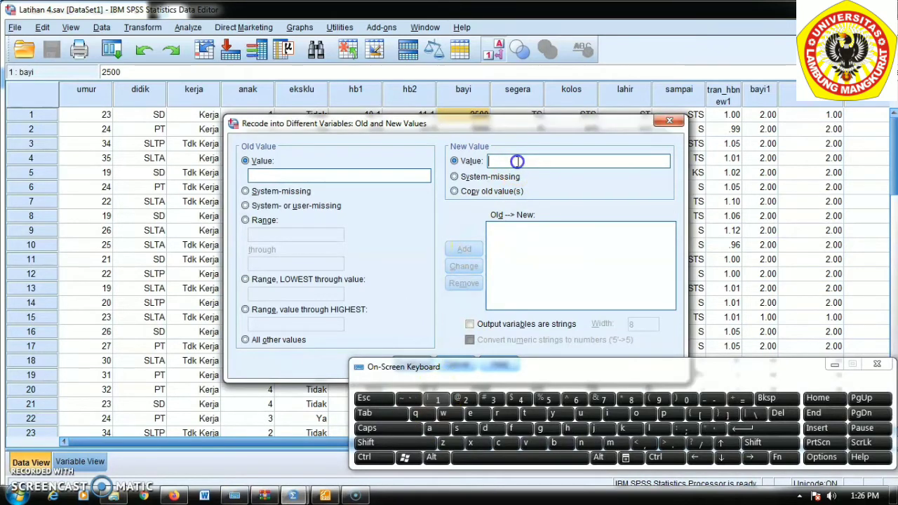
left_click(439, 398)
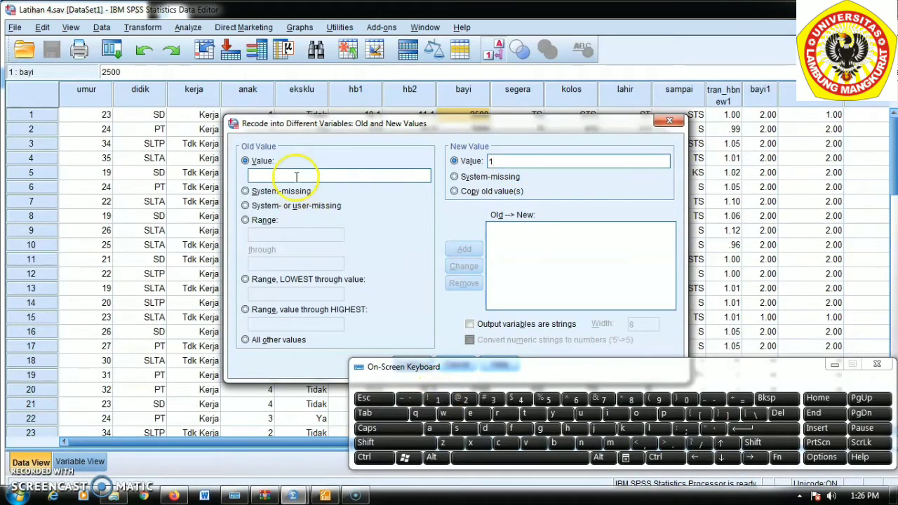
left_click(244, 221)
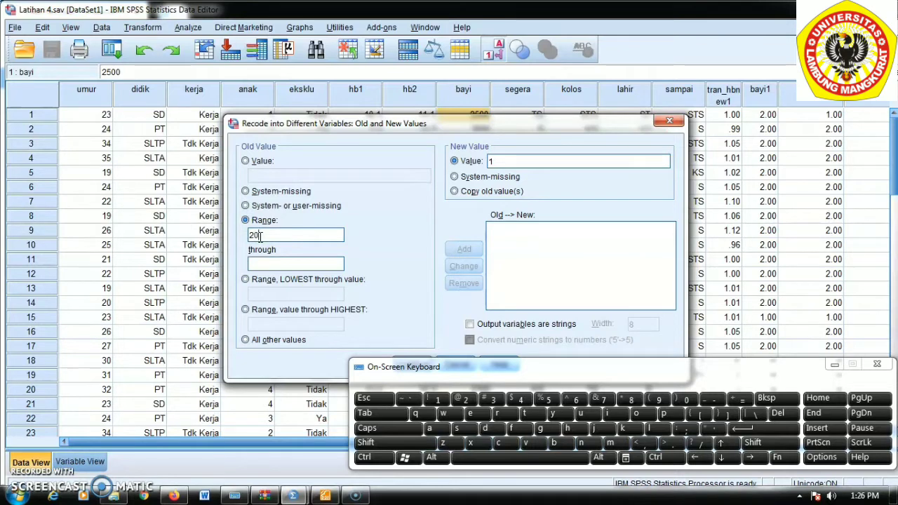
left_click(263, 263)
type("35")
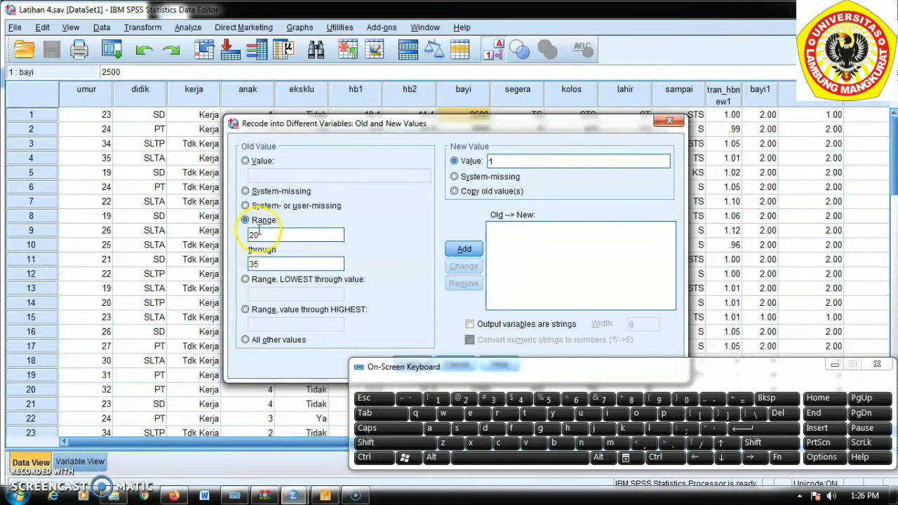
left_click(450, 249)
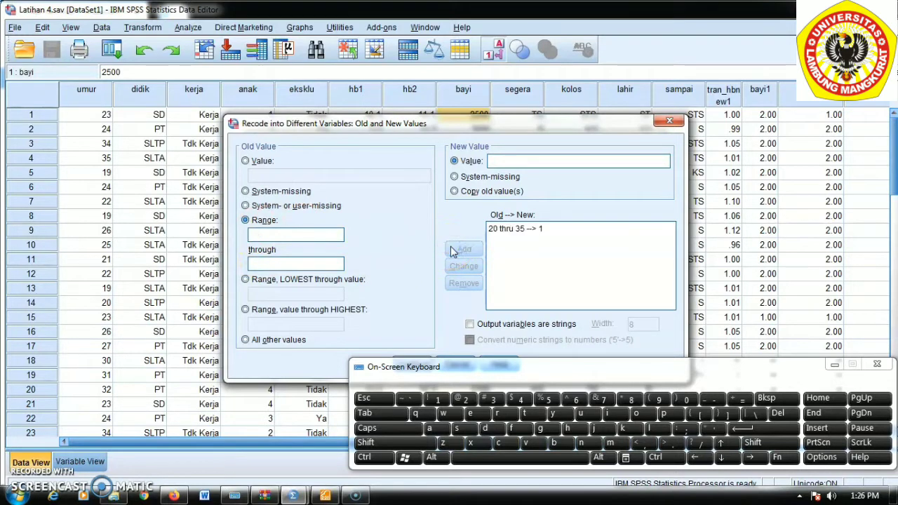
Add a recode rule that converts the lowest values through 19 to new value 2
left_click(370, 256)
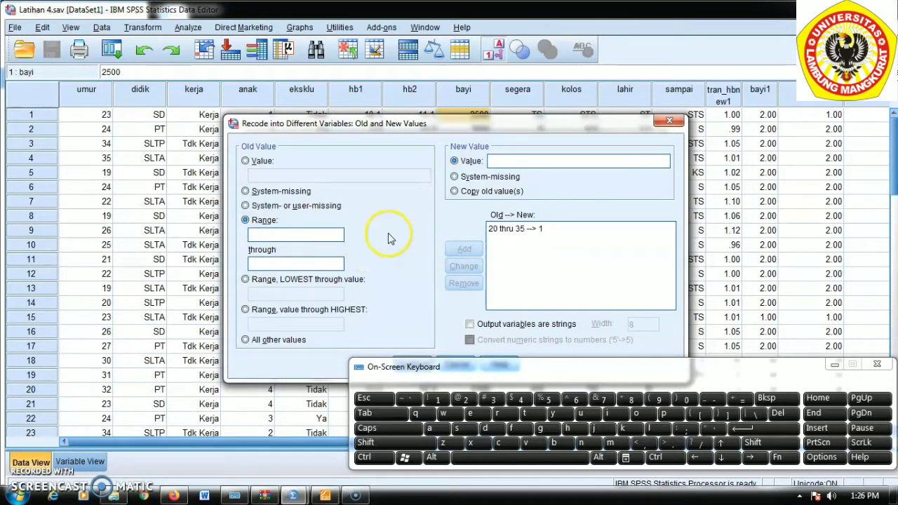
left_click(497, 161)
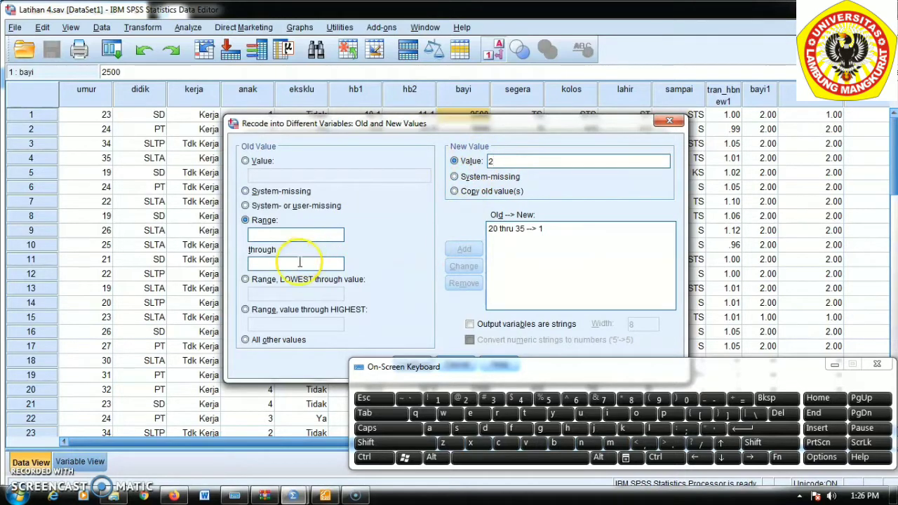
left_click(245, 280)
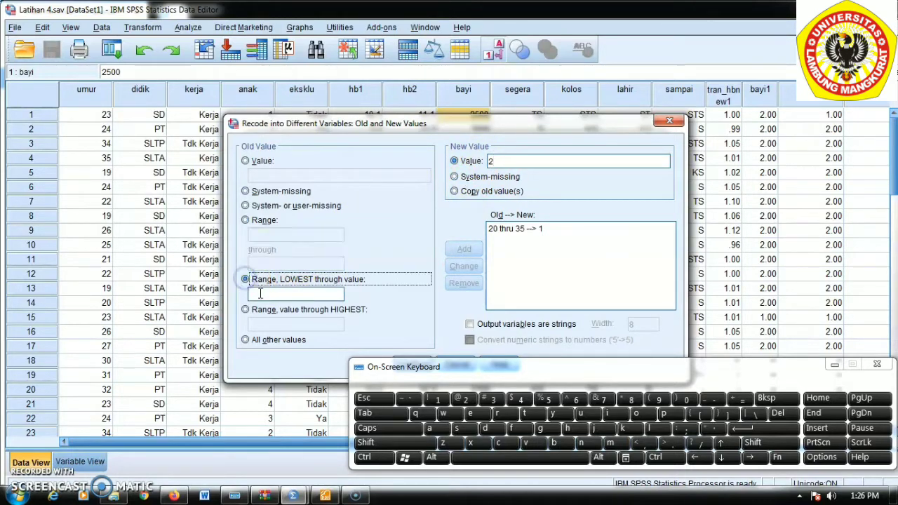
left_click(259, 294)
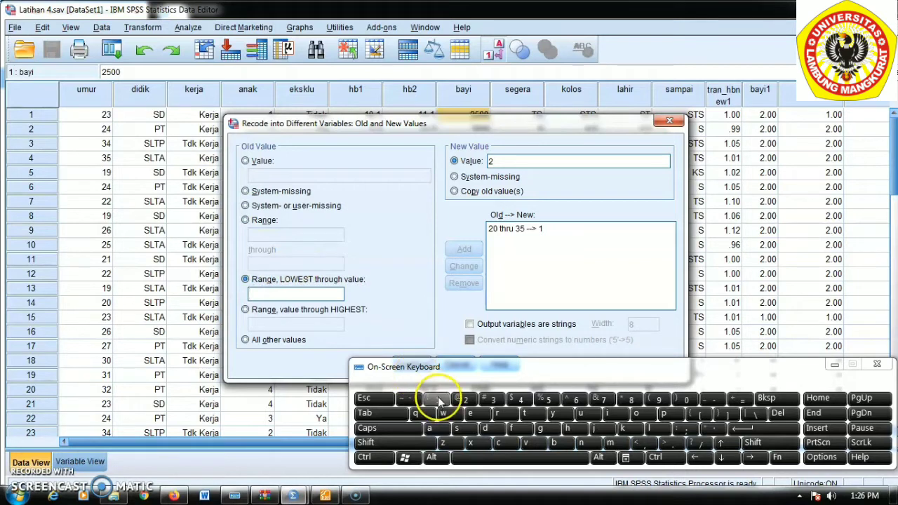
type("19")
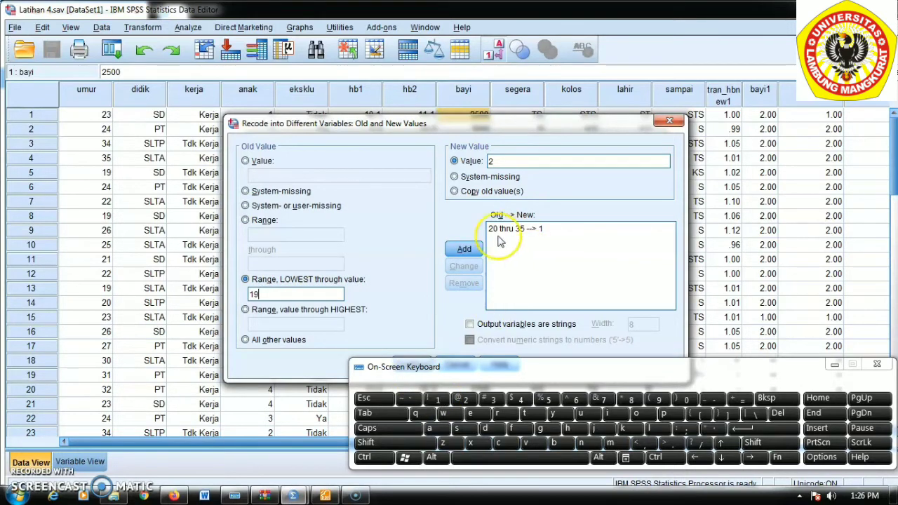
left_click(464, 250)
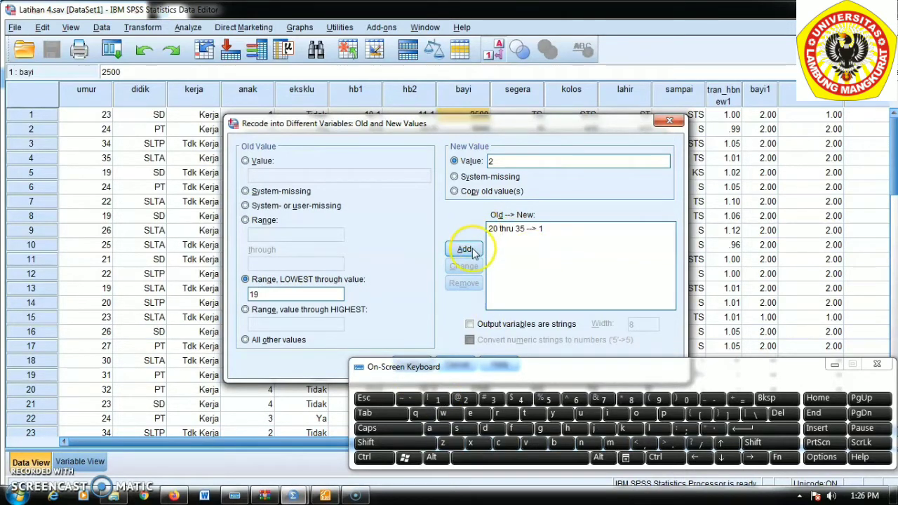
Add a recode rule that converts values from 36 through the highest to new value 3
left_click(494, 164)
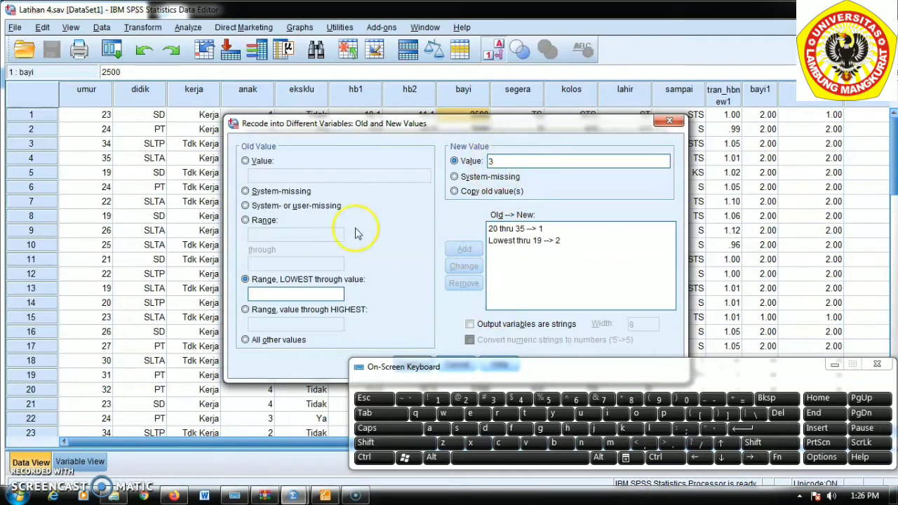
left_click(247, 311)
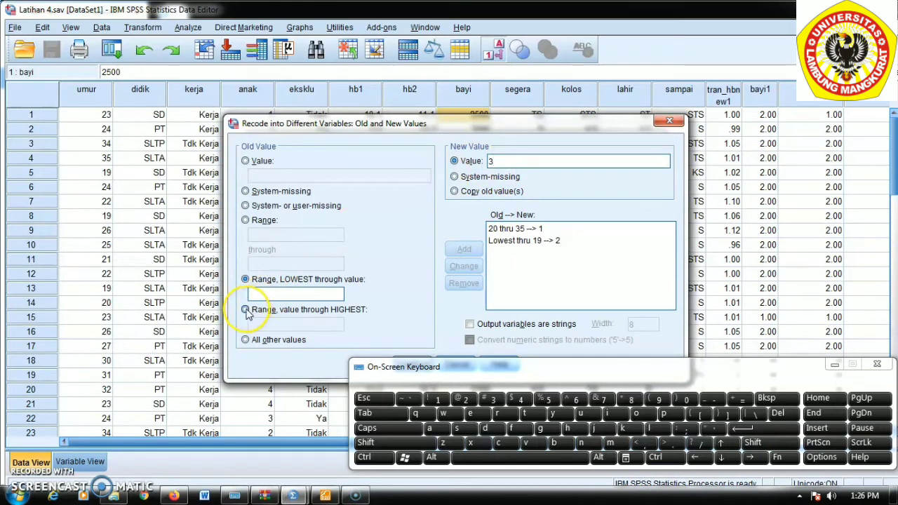
left_click(246, 312)
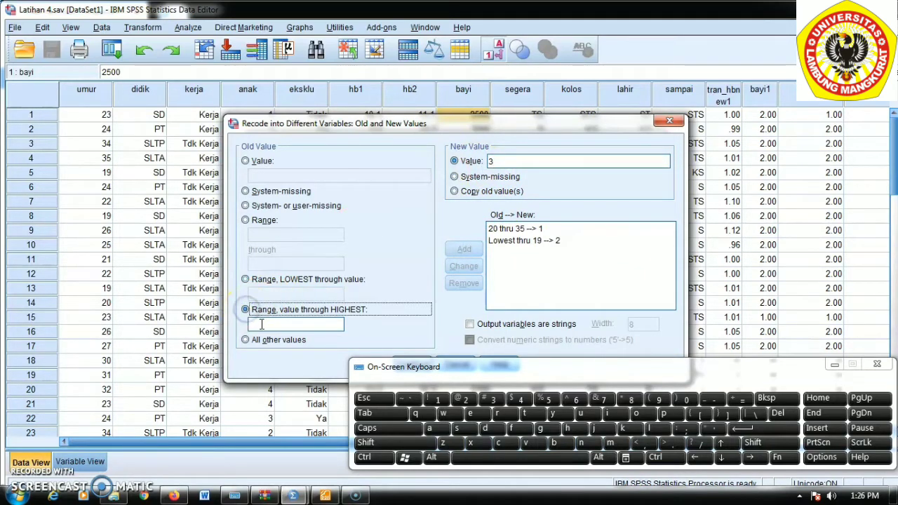
left_click(261, 325)
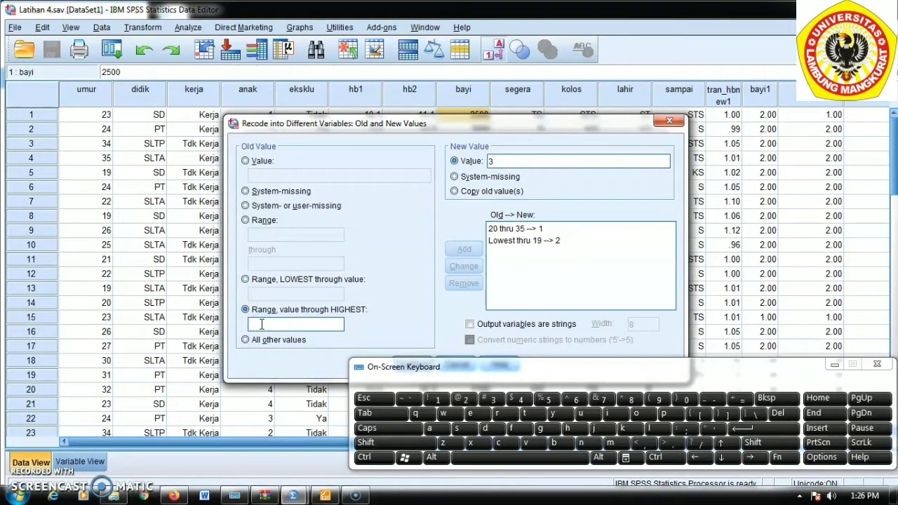
type("36")
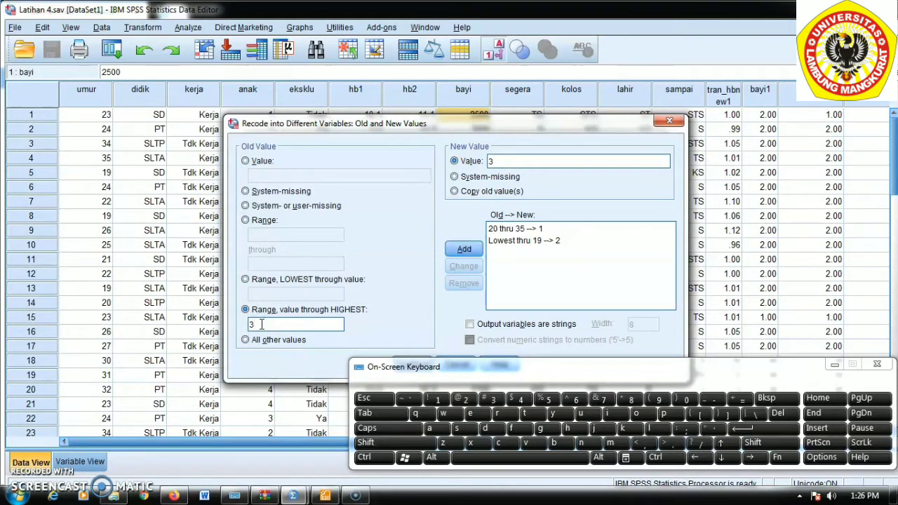
left_click(463, 249)
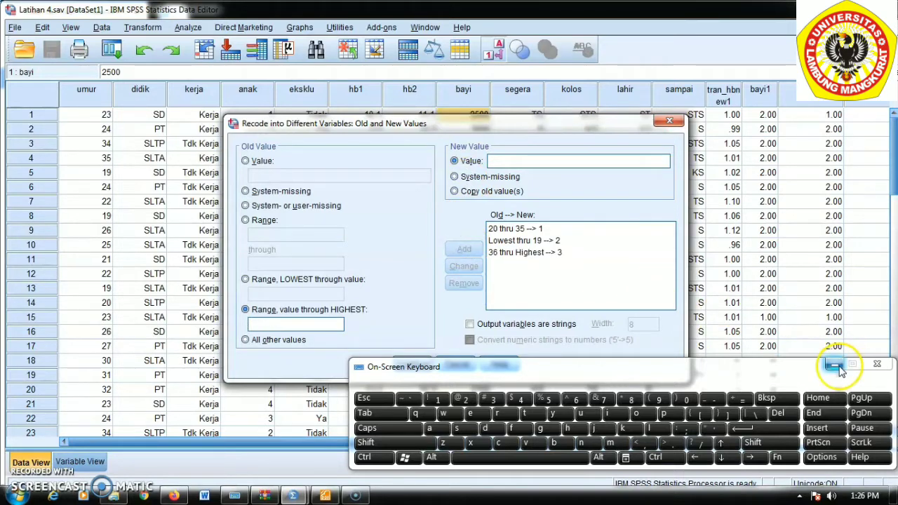
Accept the old and new value rules and run the recode of umur into umur2
left_click(836, 365)
left_click(416, 361)
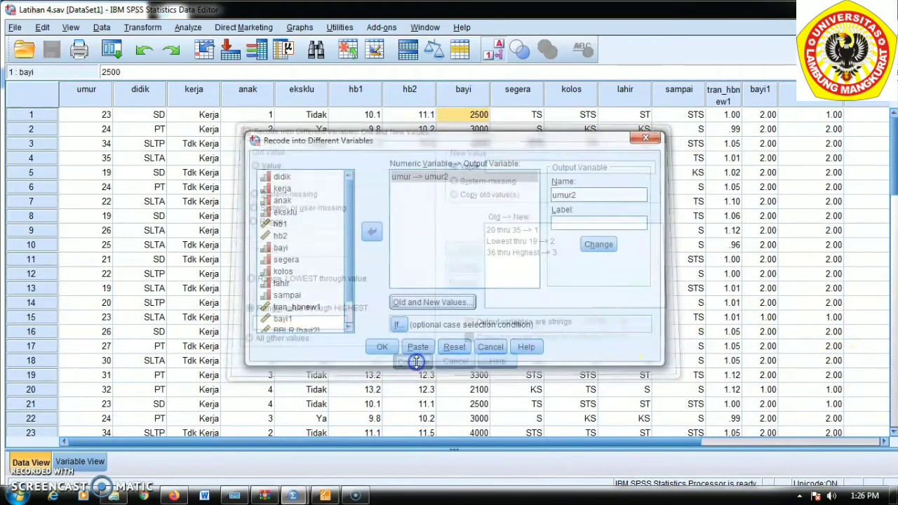
left_click(392, 348)
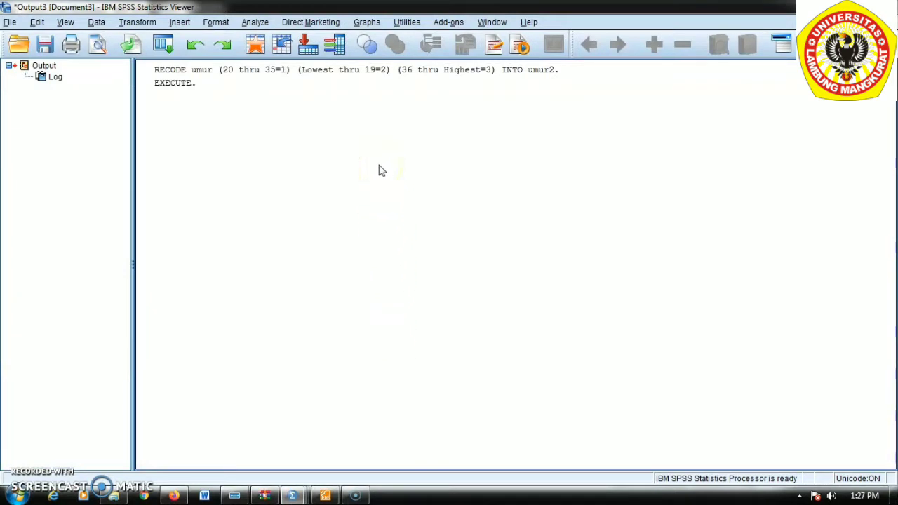
Return to the Latihan 4.sav dataset and examine the values in the new umur2 column
mouse_move(301, 496)
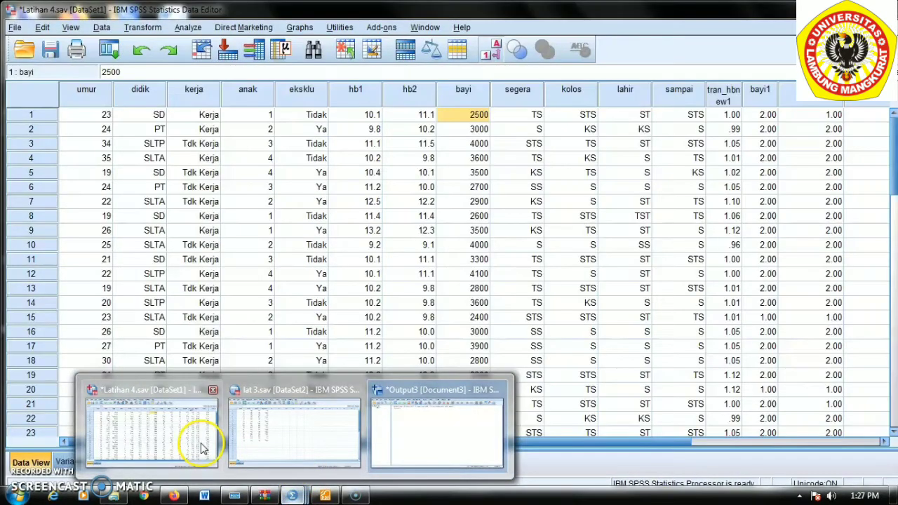
left_click(202, 448)
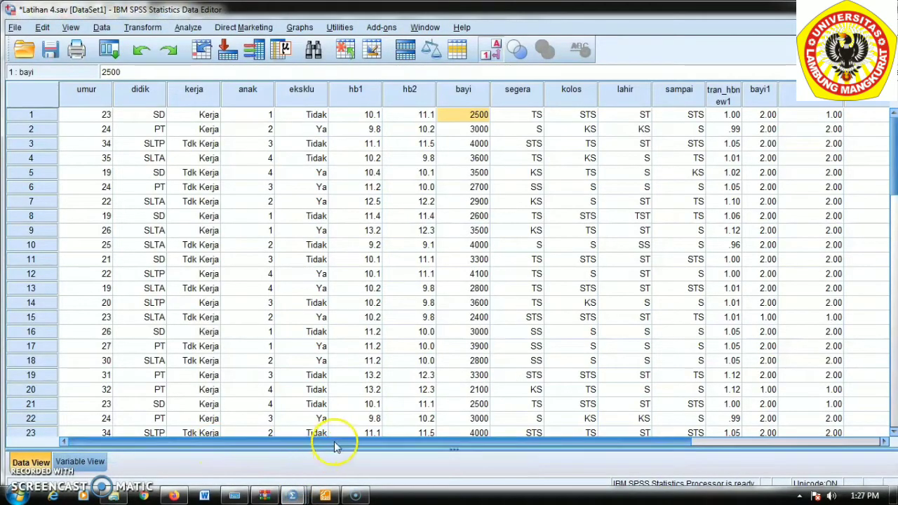
left_click_drag(334, 444, 568, 458)
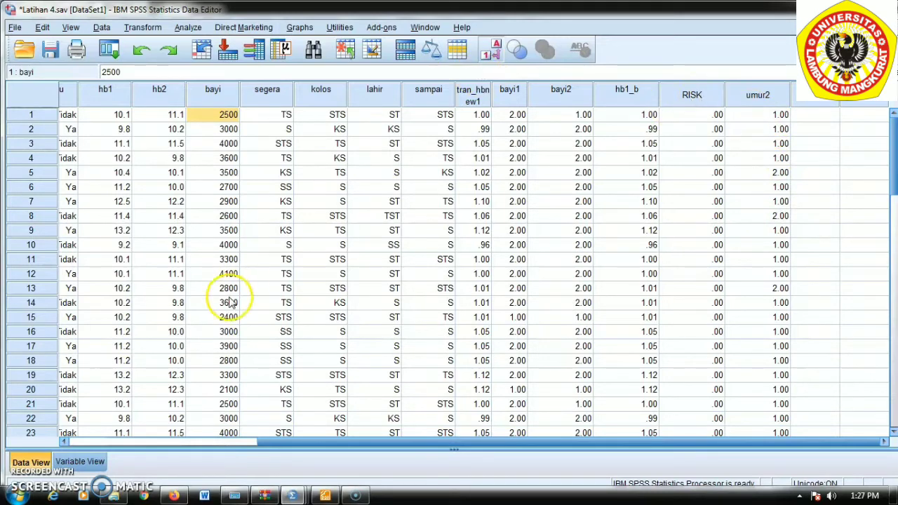
Add the value label "20-35 tahun" for value 1 of the umur2 variable
left_click(71, 464)
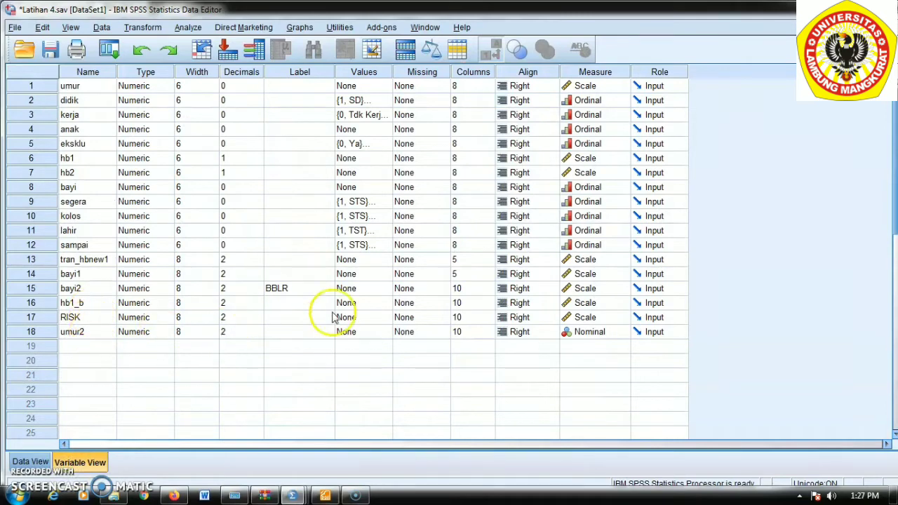
left_click(360, 333)
left_click(384, 336)
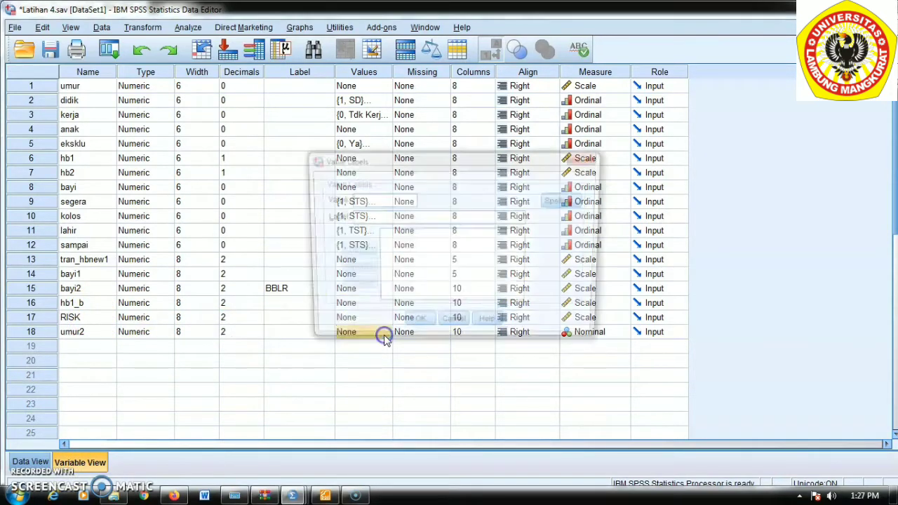
left_click(236, 495)
left_click(363, 203)
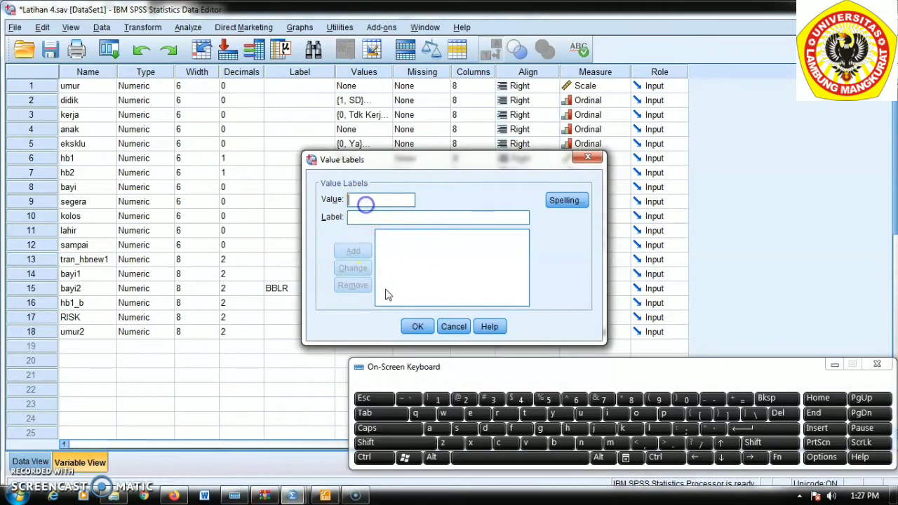
left_click(433, 398)
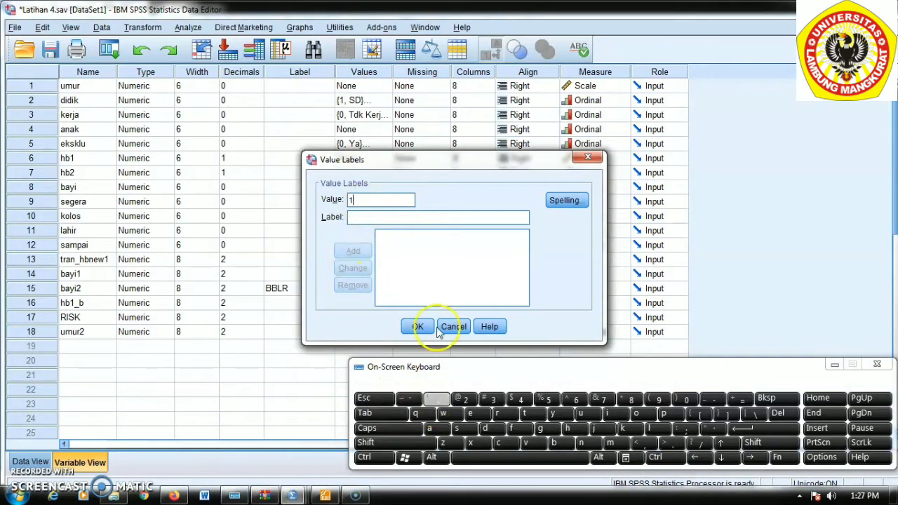
left_click(386, 217)
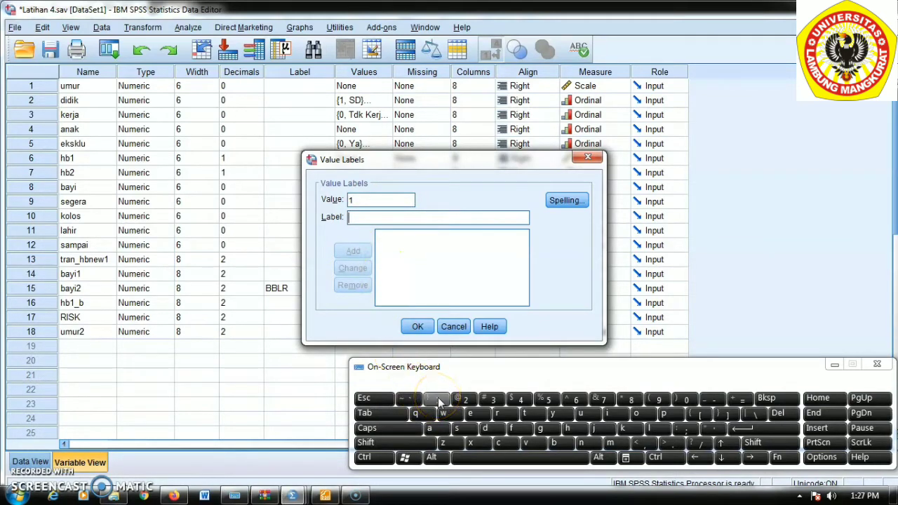
type("20-35")
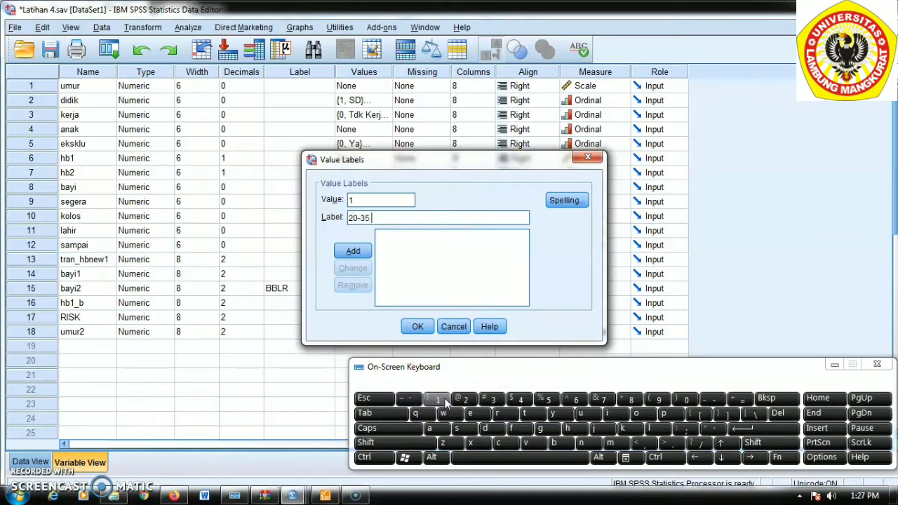
type(" t")
left_click(436, 429)
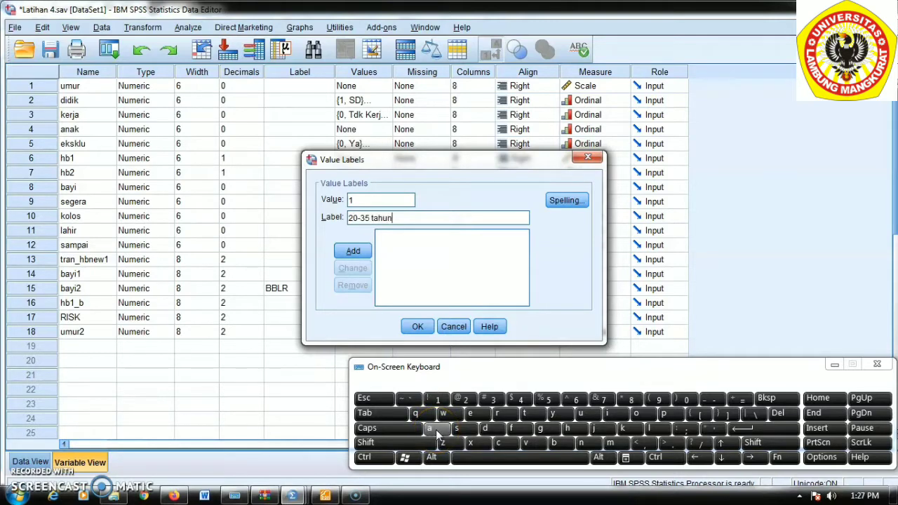
left_click(359, 250)
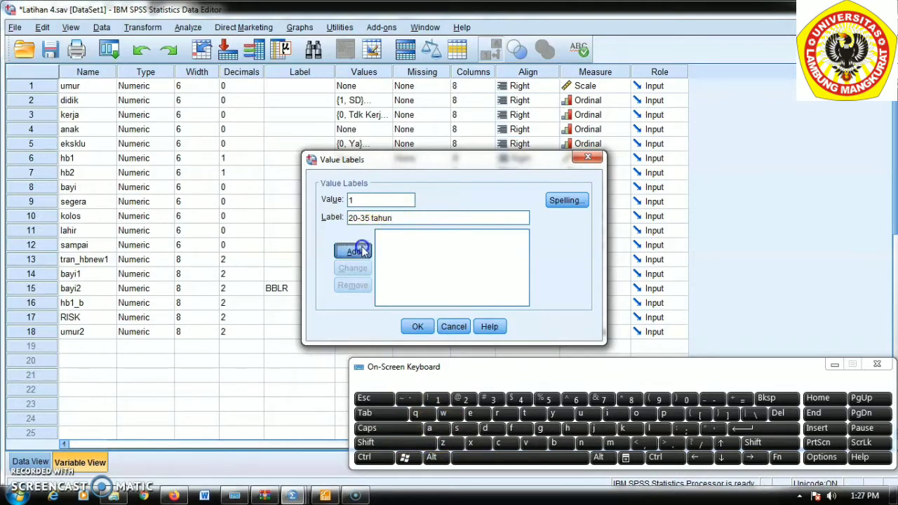
Add the value label "19 tahun" for value 2 of umur2
left_click(379, 200)
type("2")
left_click(363, 217)
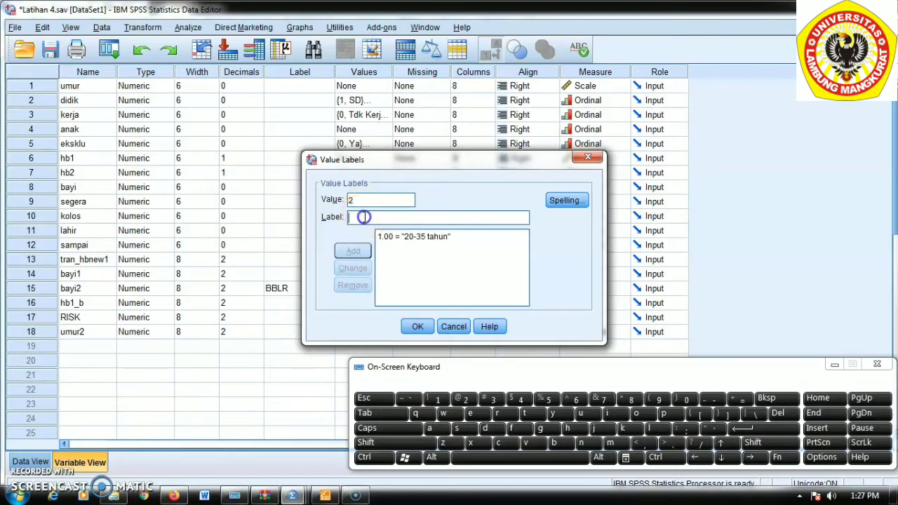
left_click(436, 399)
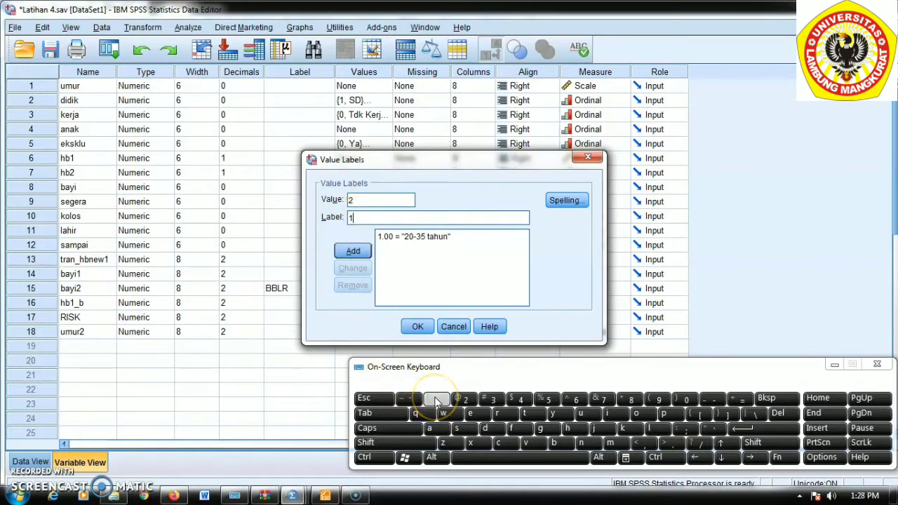
type("9 t")
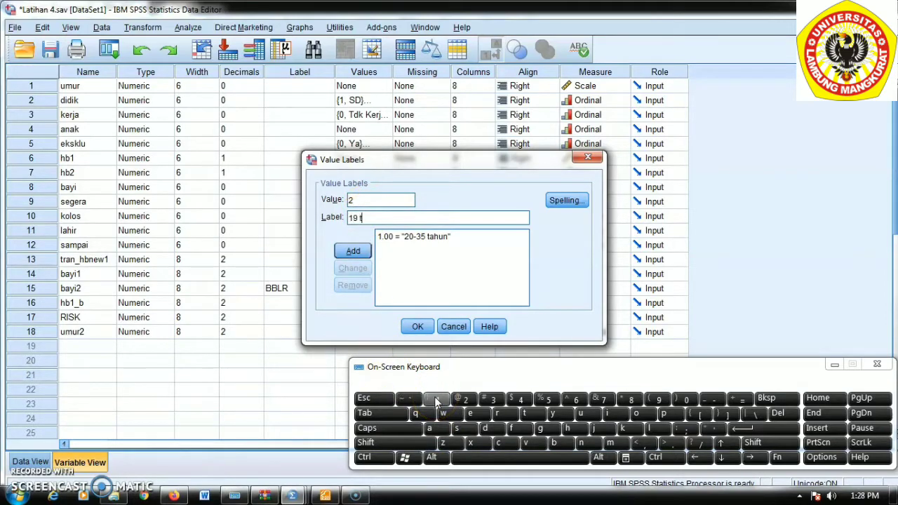
type("ahun")
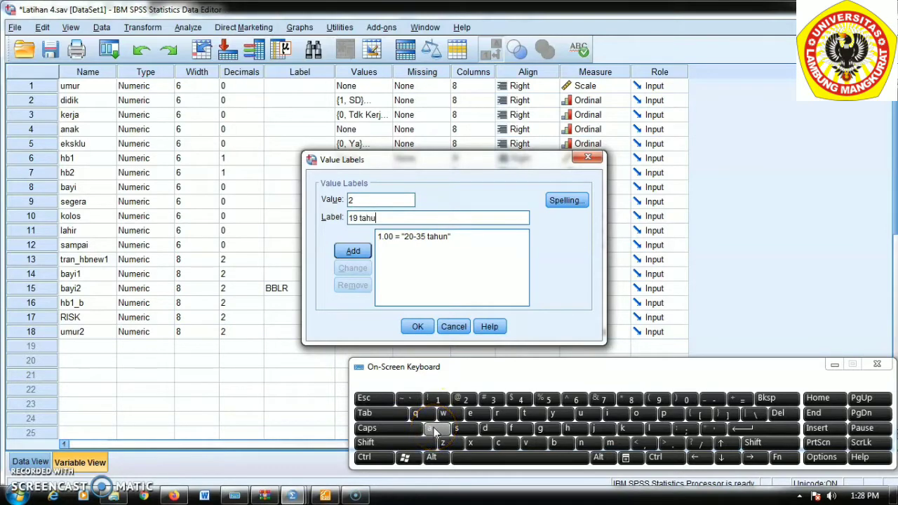
left_click(356, 252)
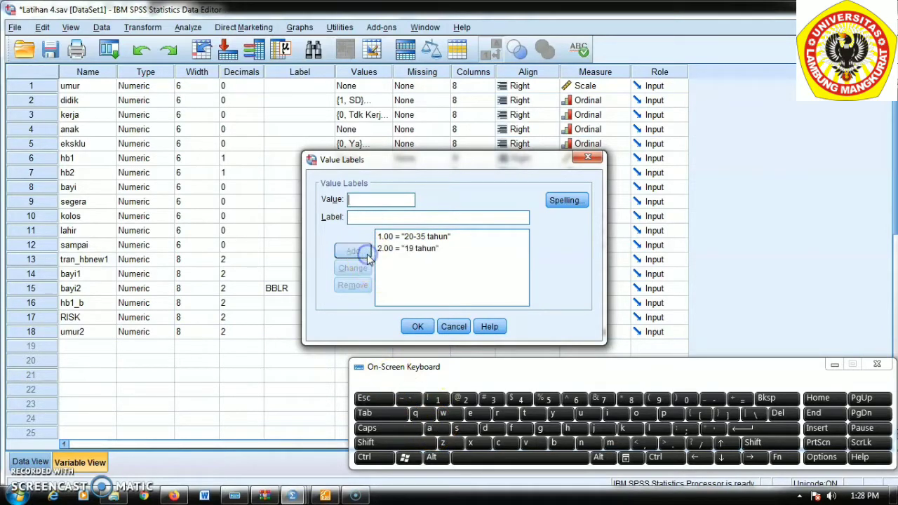
Add the value label ">35 tahun" for value 3 of umur2 and accept the value labels
left_click(367, 218)
left_click(413, 447)
type(">35 t")
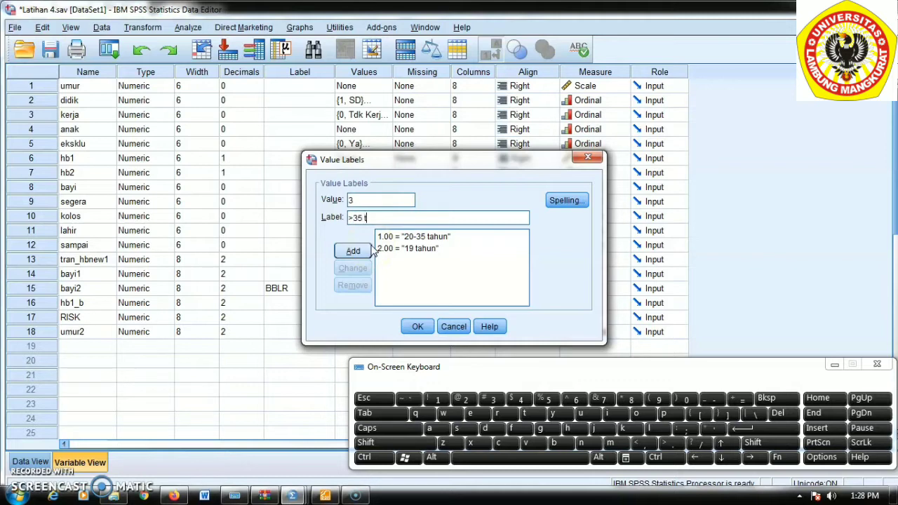
type("ah")
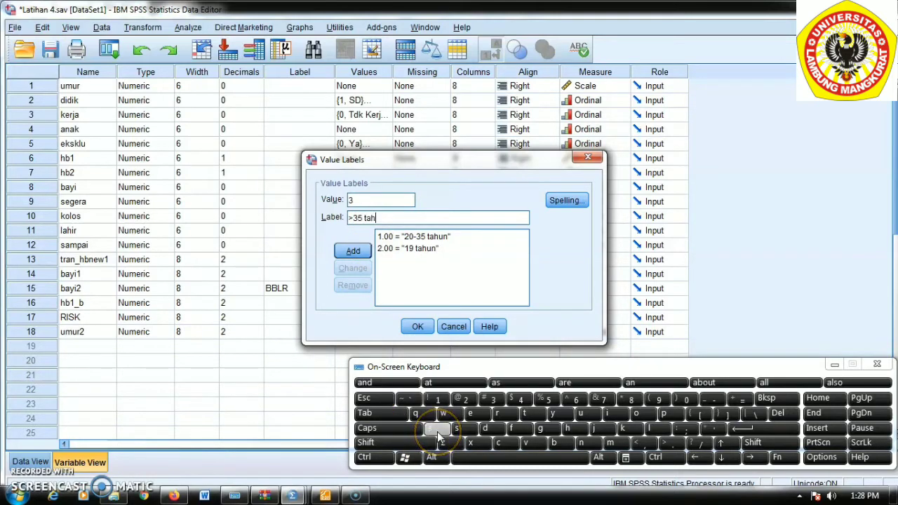
type("un")
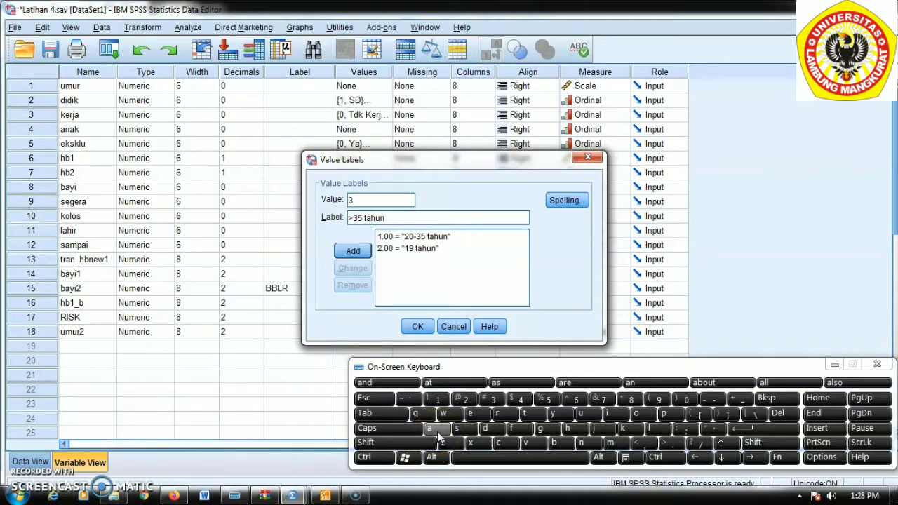
left_click(351, 251)
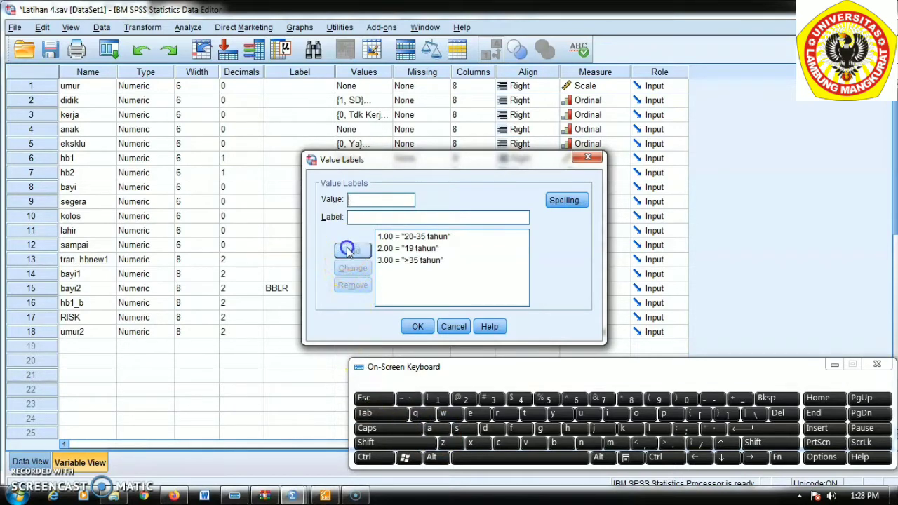
left_click(416, 326)
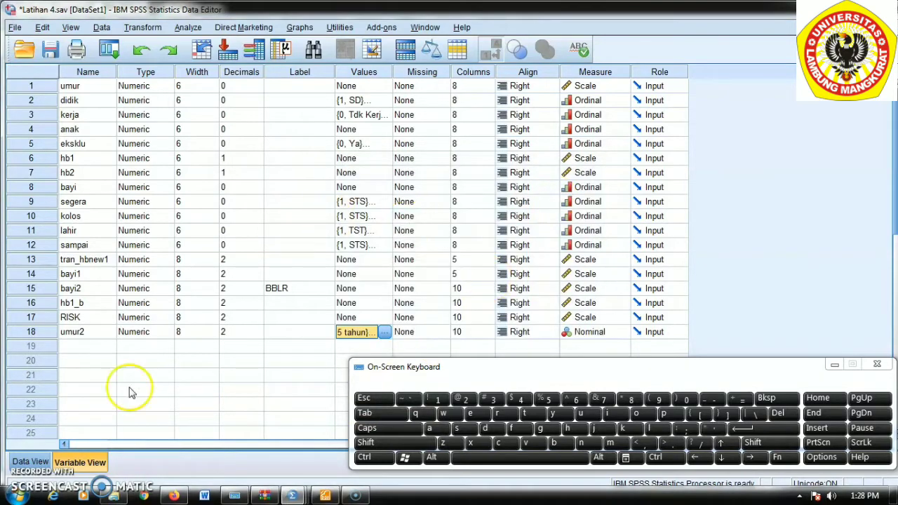
Return to the data rows, examine the labelled categories in the umur2 column, and put the on-screen keyboard away
left_click(31, 462)
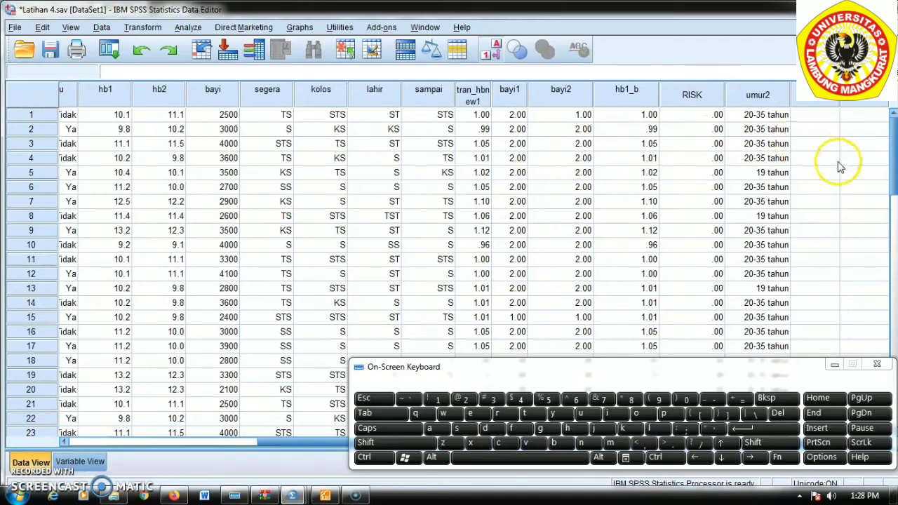
mouse_move(892, 140)
left_mouse_down()
mouse_move(894, 279)
mouse_move(894, 142)
left_mouse_up()
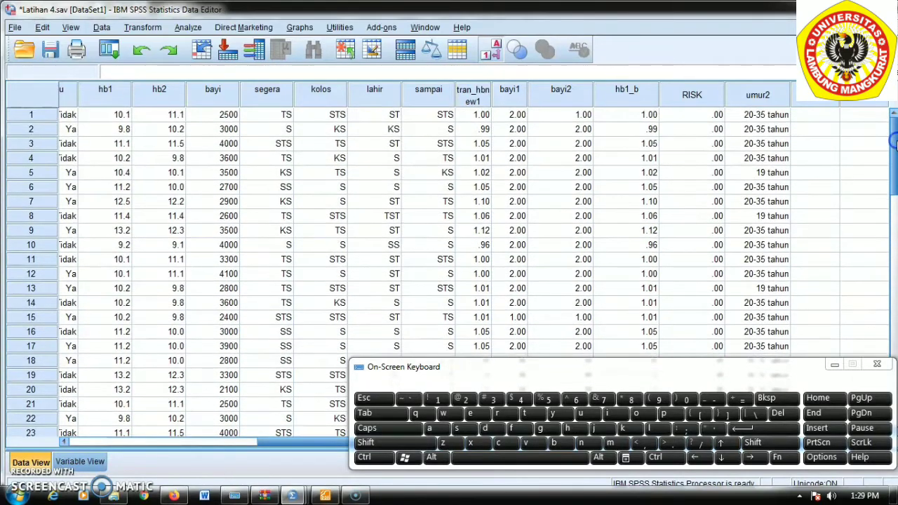
left_click(834, 364)
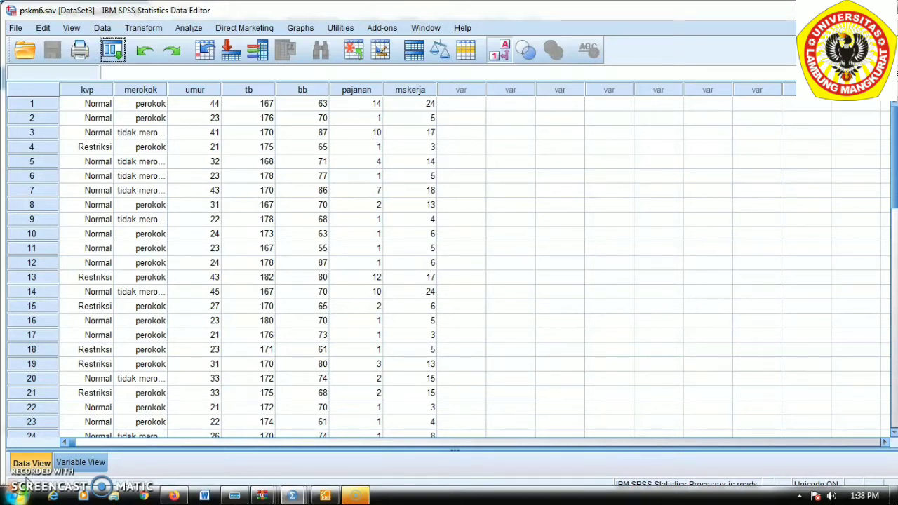
Start a Compute Variable operation on the pskm6.sav dataset with tb2 as the target variable
left_click(151, 29)
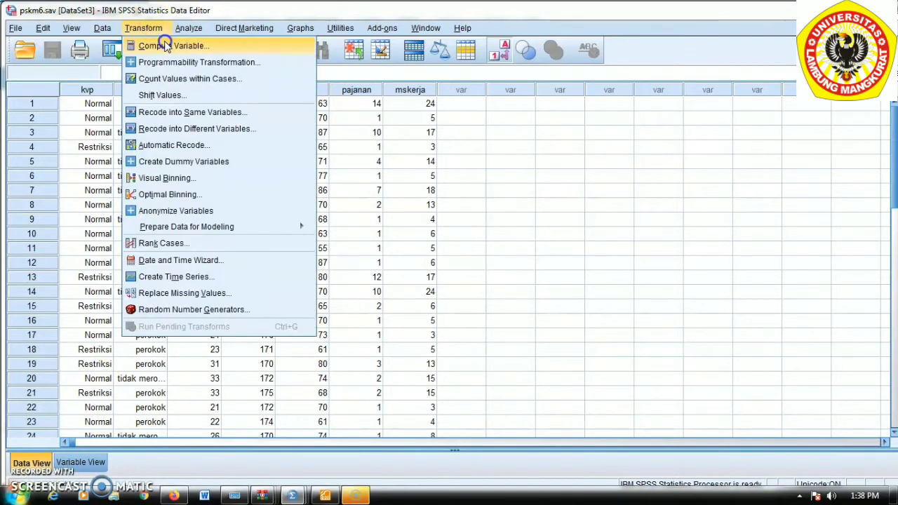
left_click(167, 46)
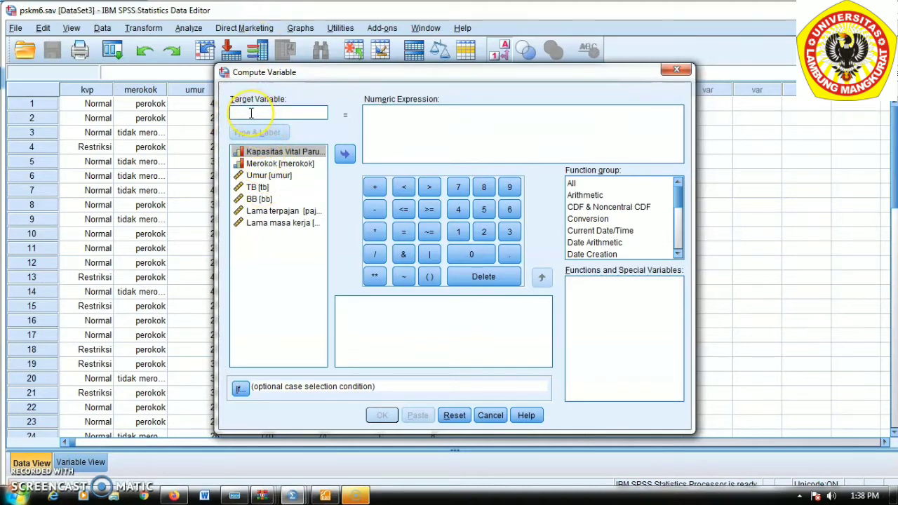
type("tb")
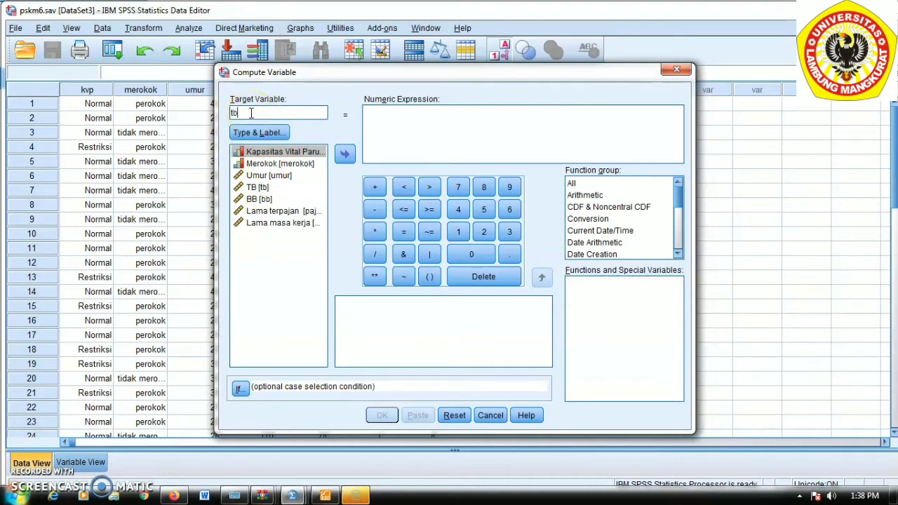
type("2")
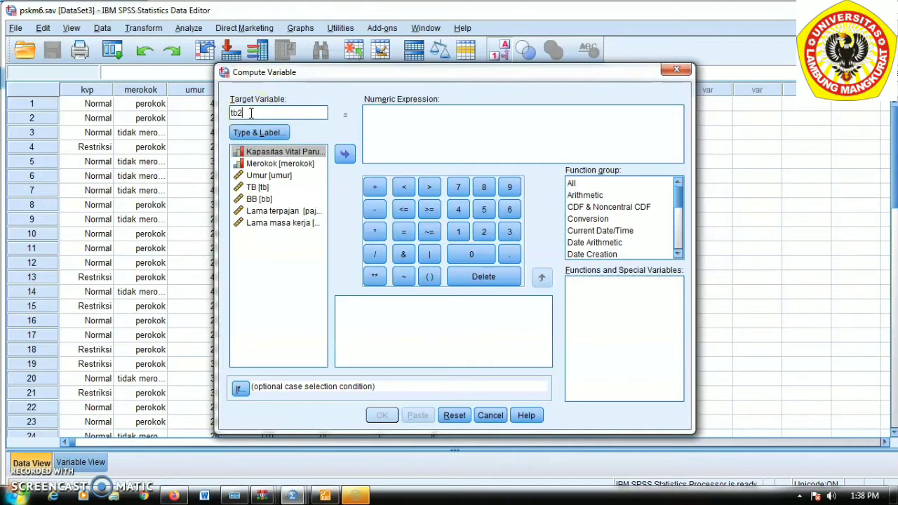
Build the numeric expression tb / 100 for the target variable, using the existing TB variable
left_click(250, 189)
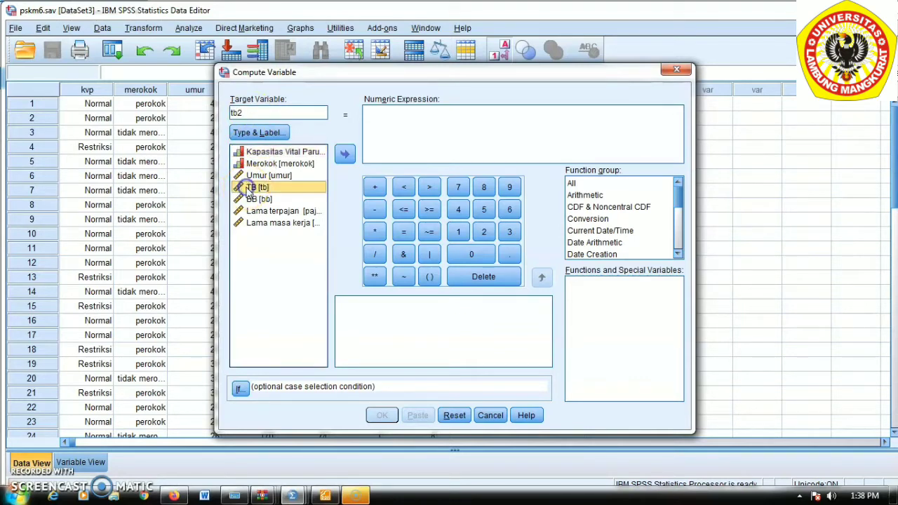
left_click(345, 156)
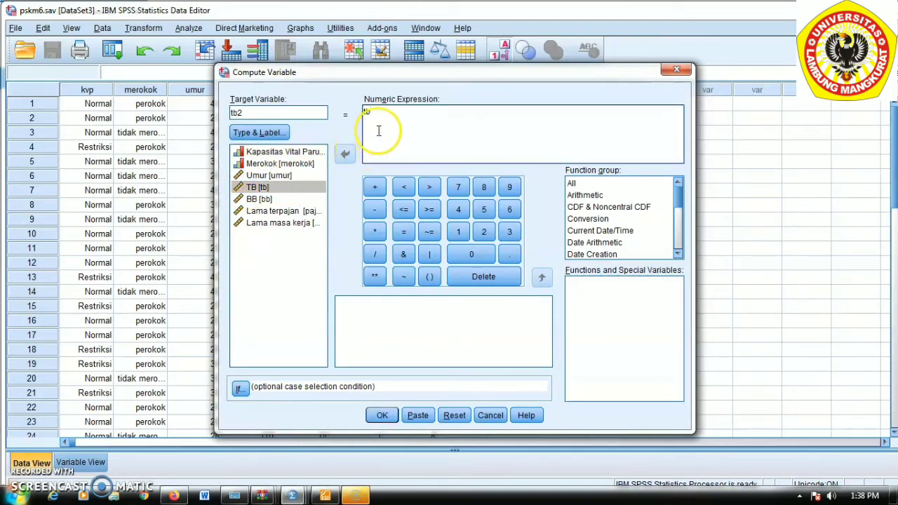
left_click(374, 255)
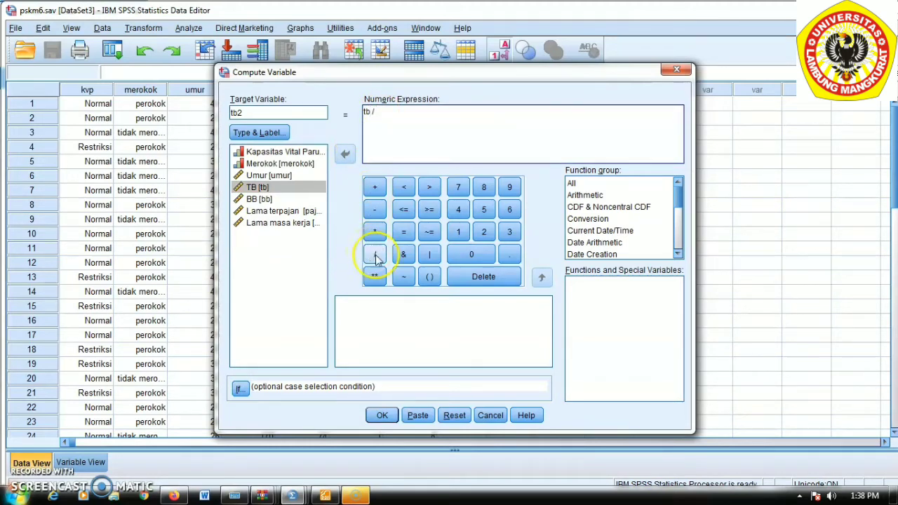
left_click(453, 240)
left_click(463, 253)
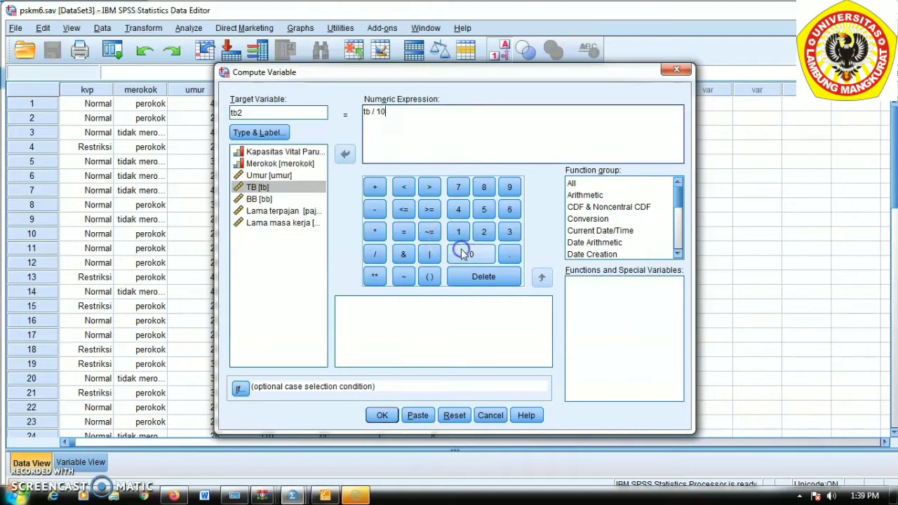
left_click(463, 252)
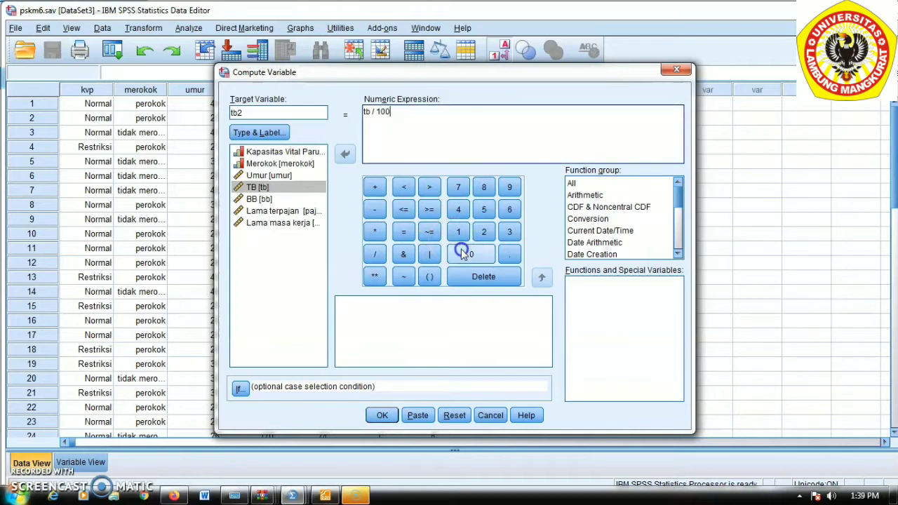
Run the tb2 computation and return to the pskm6.sav dataset to check the new column
left_click(383, 416)
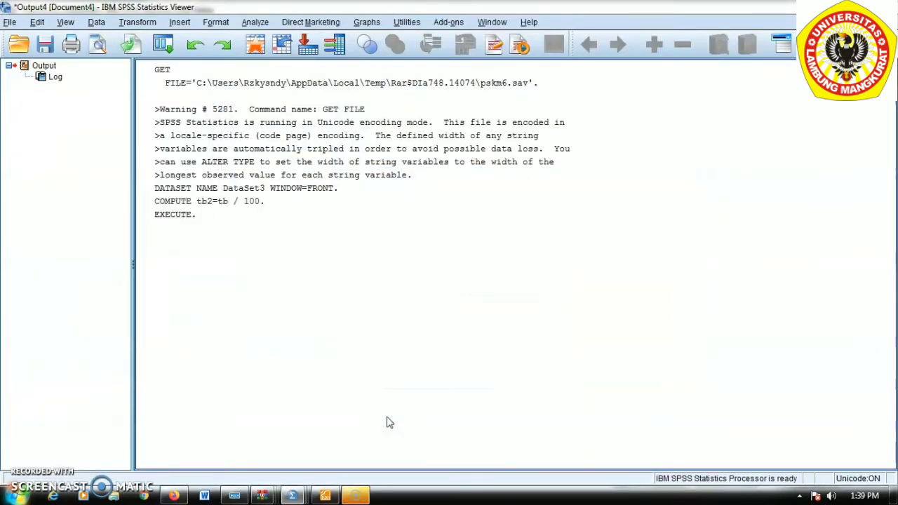
left_click(303, 494)
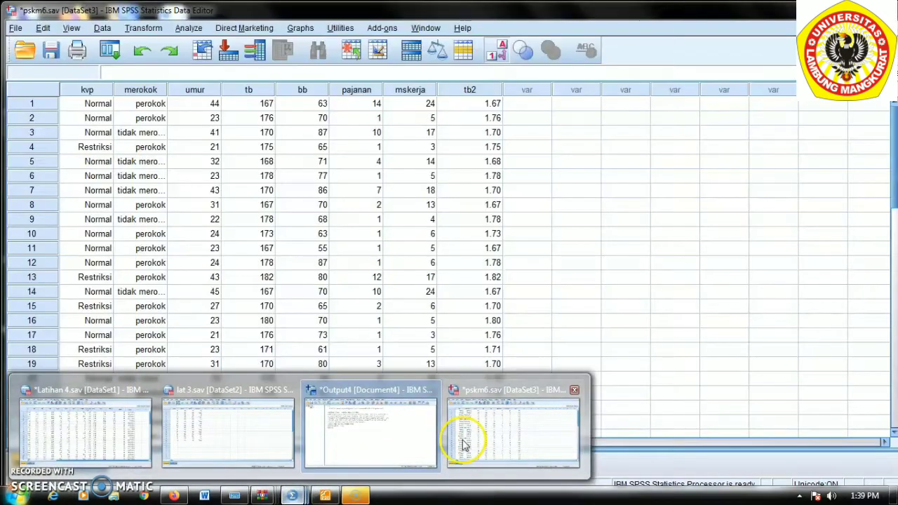
left_click(460, 436)
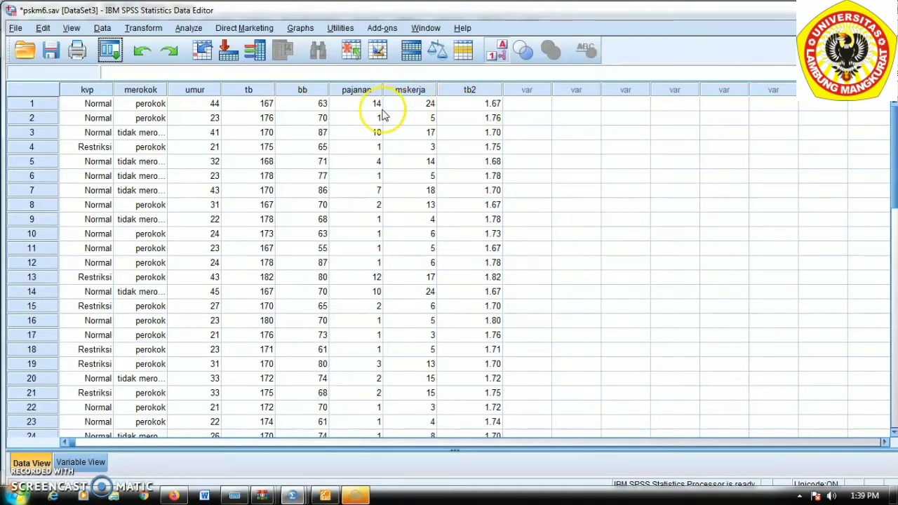
Start another Compute Variable operation on the pskm6.sav dataset with imt as the target variable
left_click(147, 30)
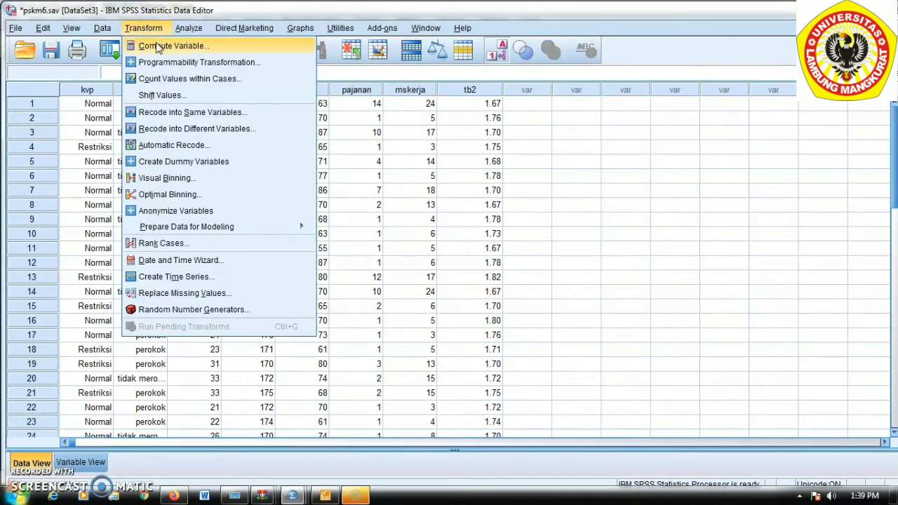
left_click(158, 46)
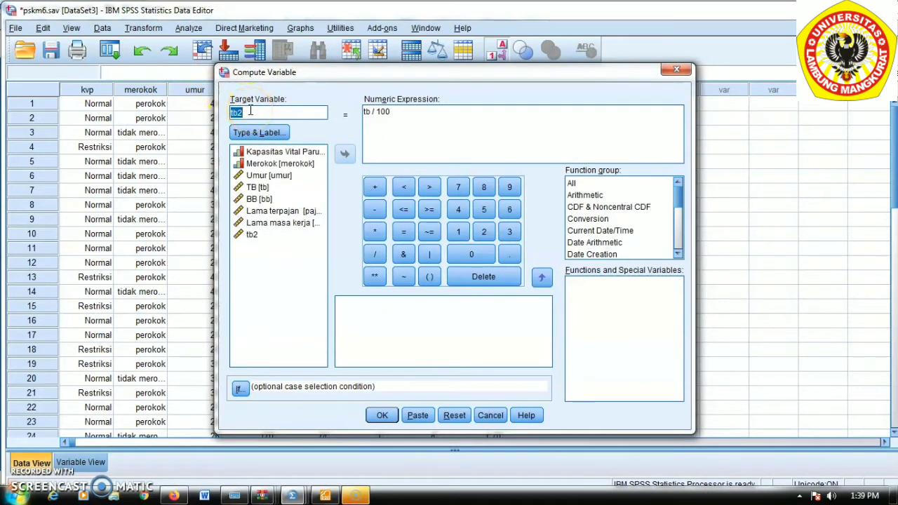
key("BackSpace")
type("t")
type("m")
left_click(252, 199)
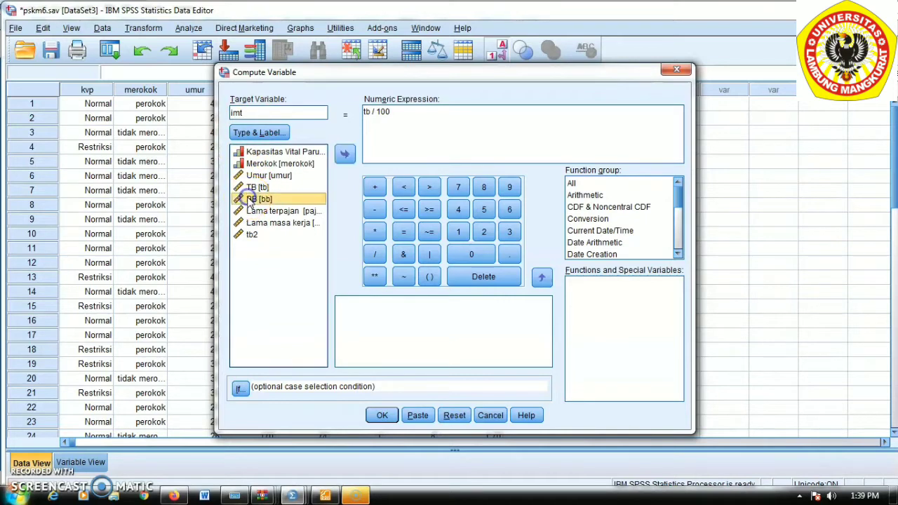
Clear the leftover tb / 100 formula from the numeric expression
left_click(393, 110)
key("BackSpace")
key("BackSpace")
key("BackSpace")
key("BackSpace")
key("BackSpace")
key("BackSpace")
key("BackSpace")
key("BackSpace")
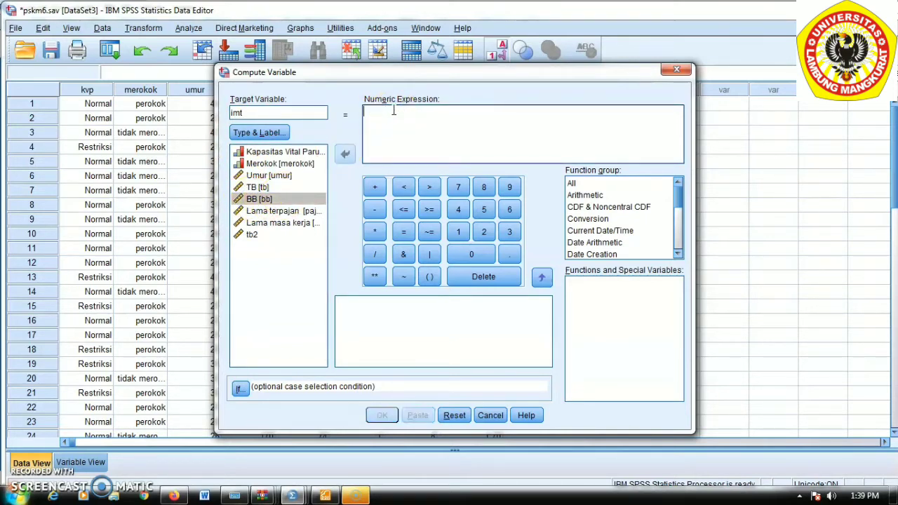
Build the numeric expression bb / (tb / 100) ** 2 for imt from the existing BB and TB variables
left_click(271, 197)
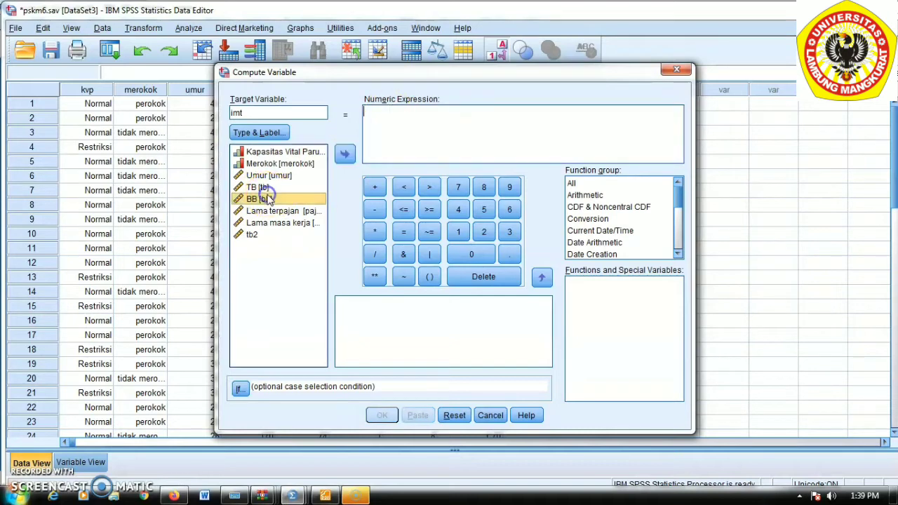
left_click(344, 158)
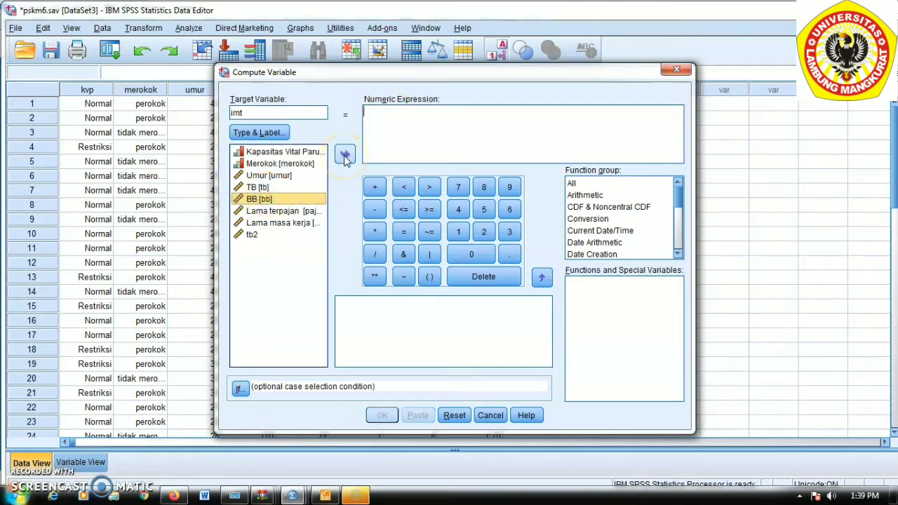
left_click(375, 253)
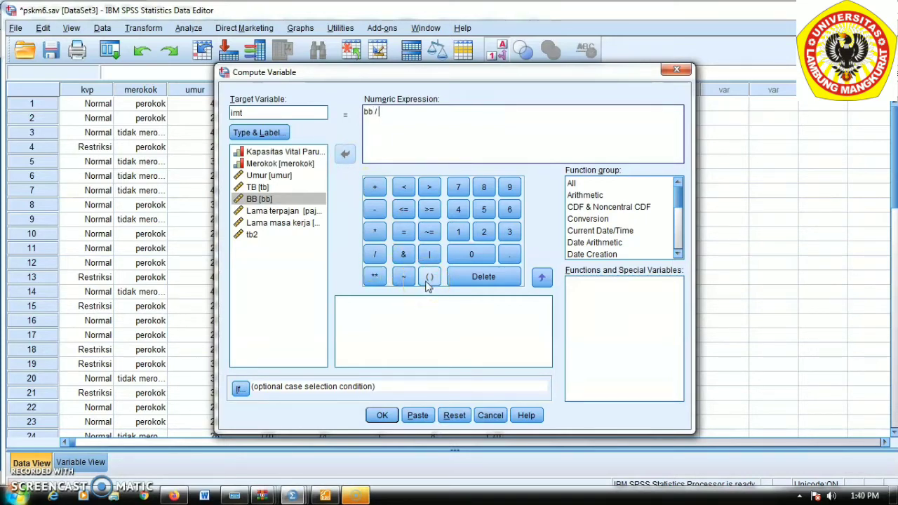
left_click(427, 282)
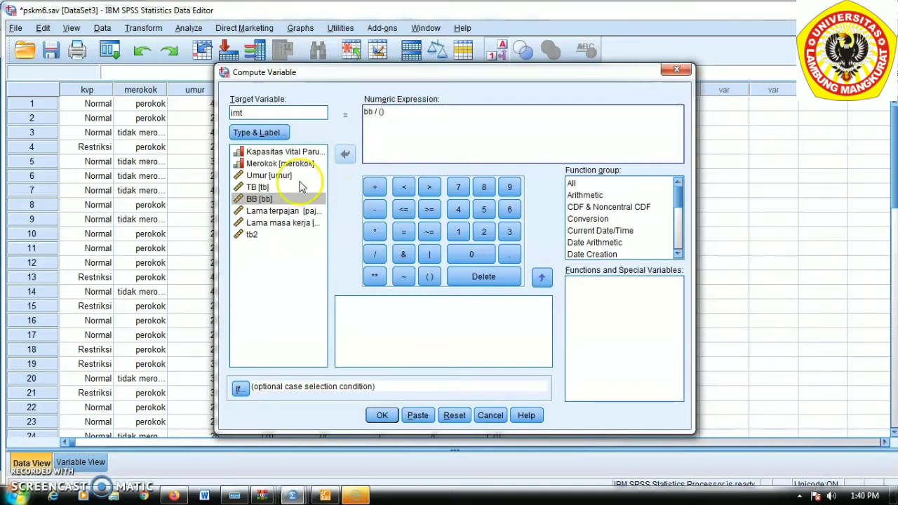
left_click(261, 187)
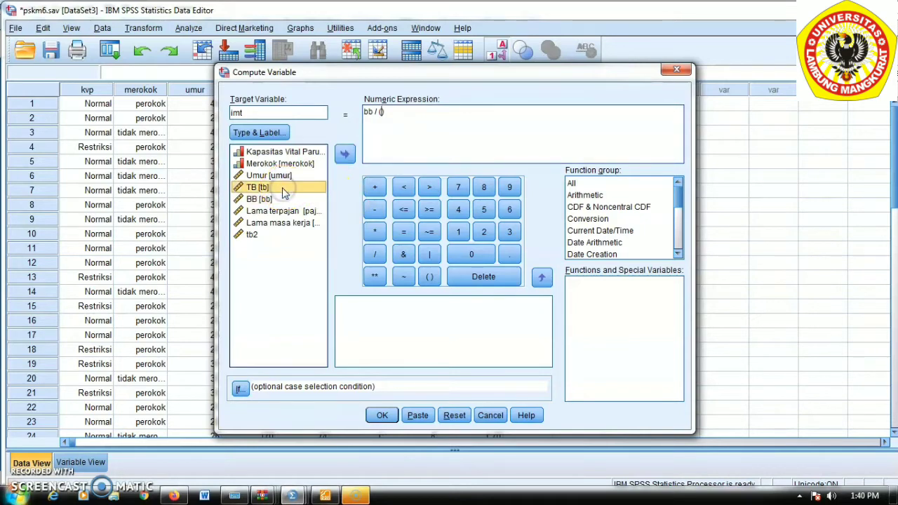
left_click(345, 157)
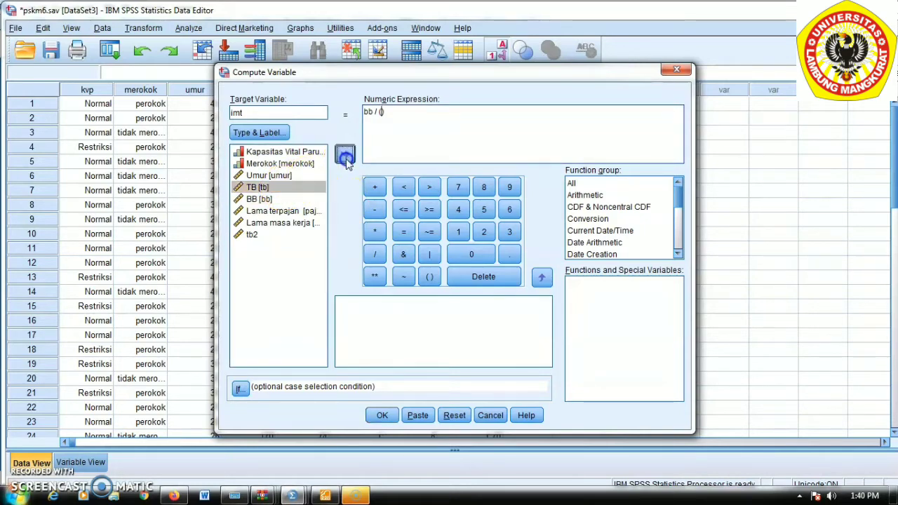
left_click(374, 255)
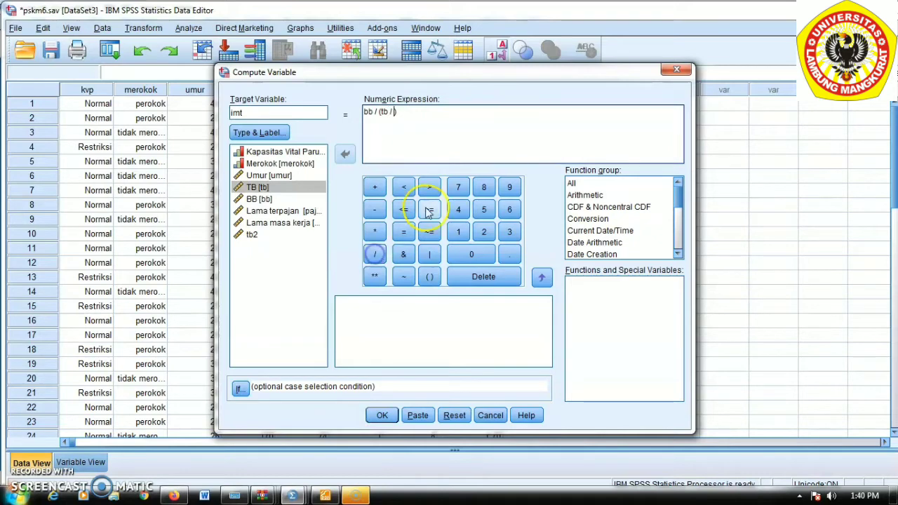
left_click(456, 239)
left_click(457, 251)
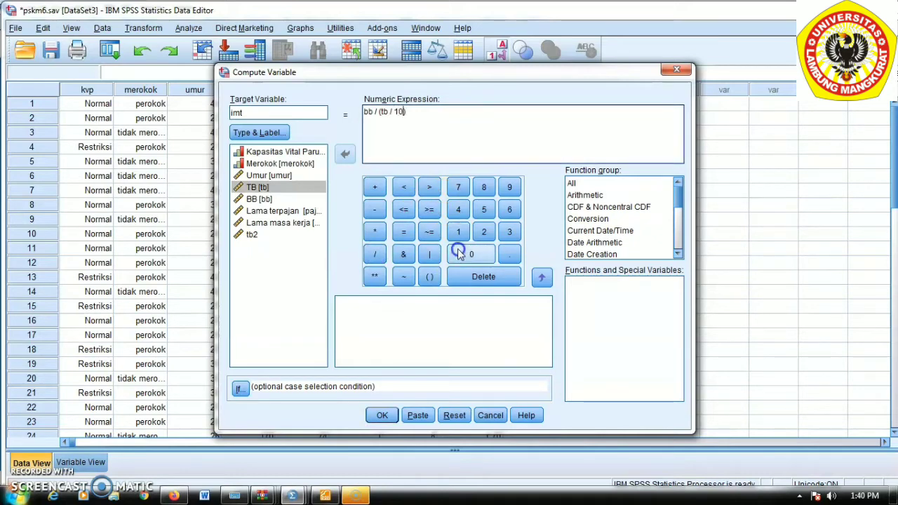
left_click(457, 252)
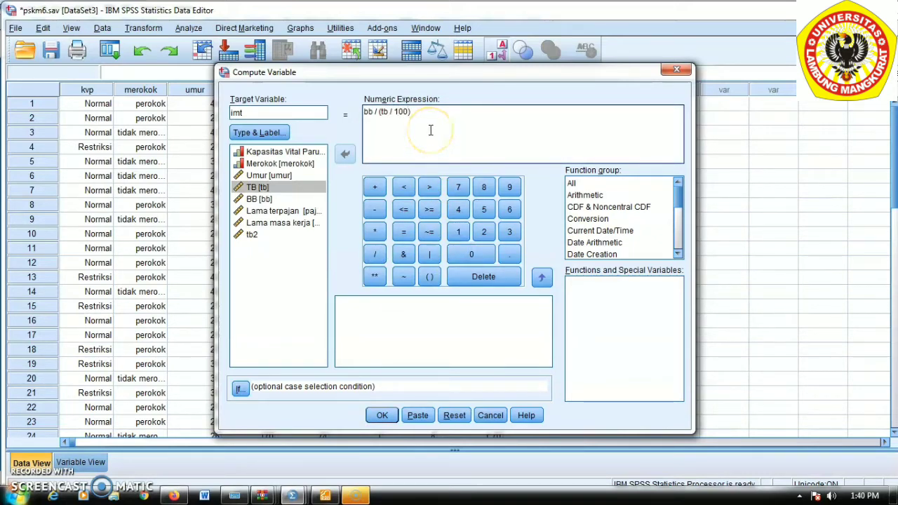
left_click(374, 276)
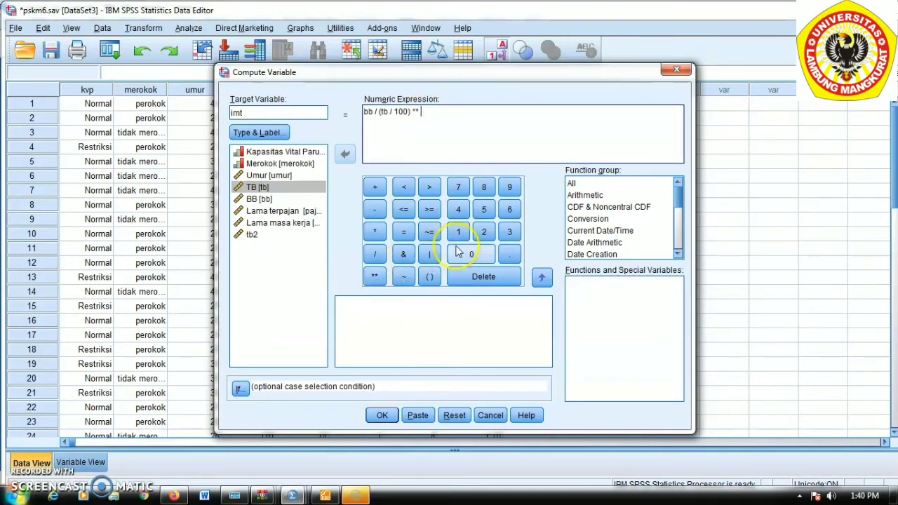
left_click(484, 232)
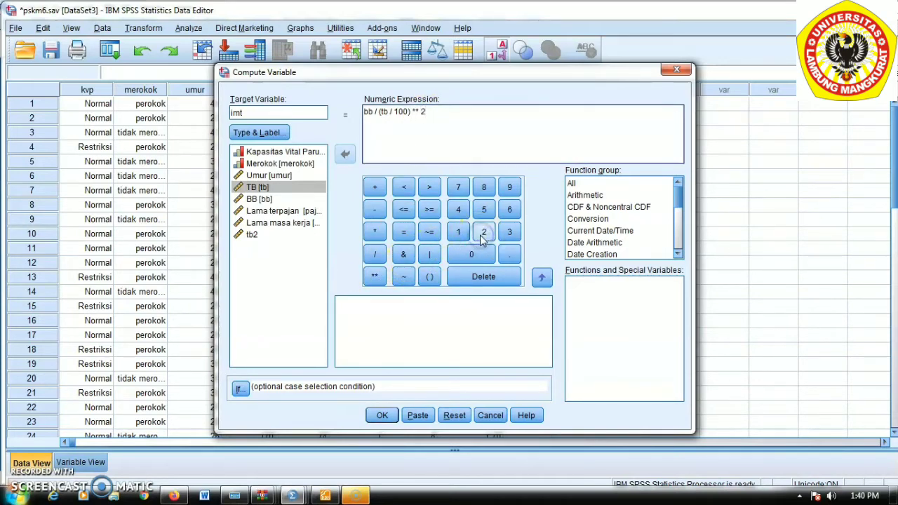
Run the imt computation and return to the pskm6.sav dataset to check the new column
left_click(379, 416)
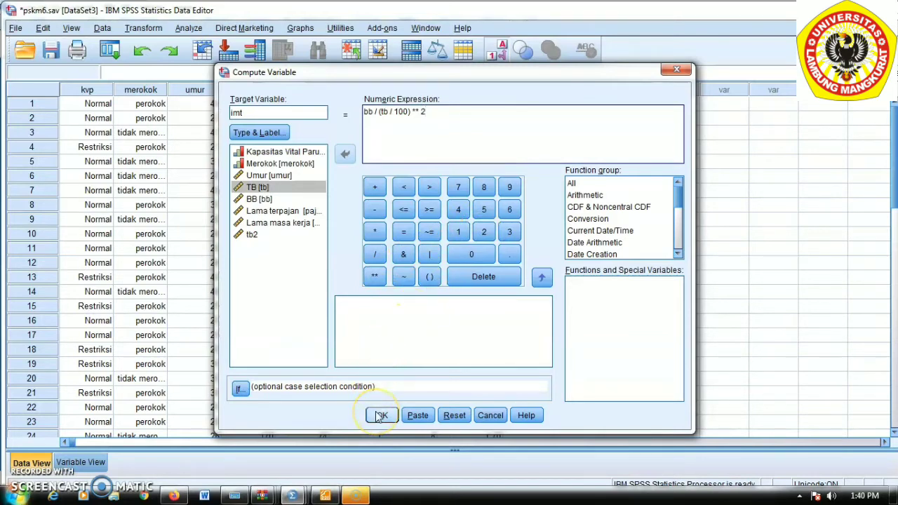
left_click(379, 416)
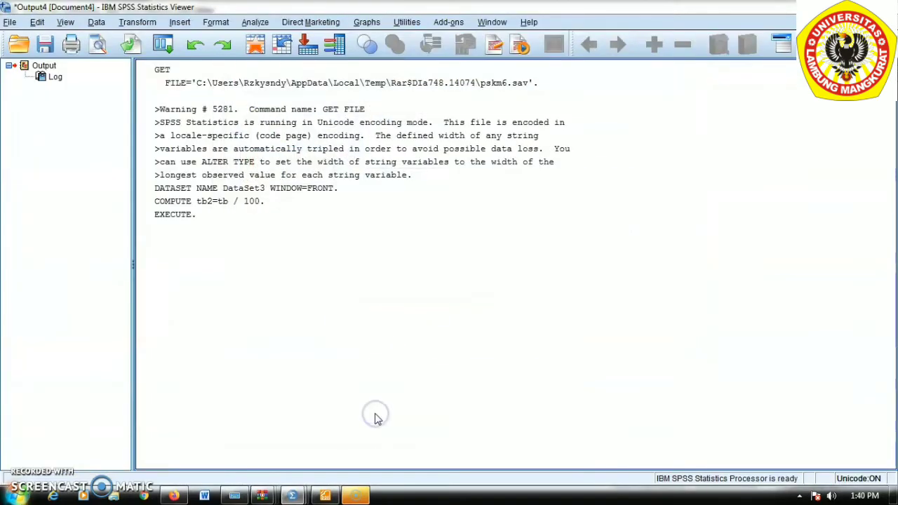
mouse_move(296, 484)
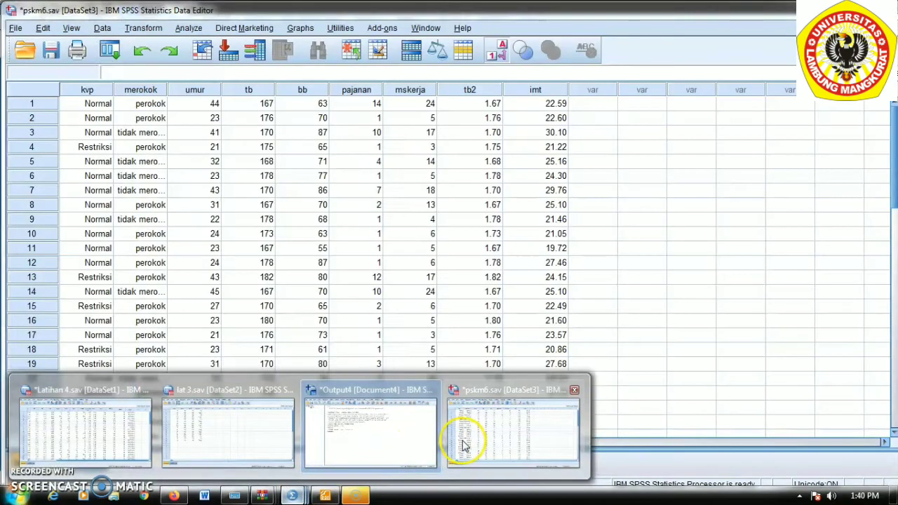
left_click(463, 428)
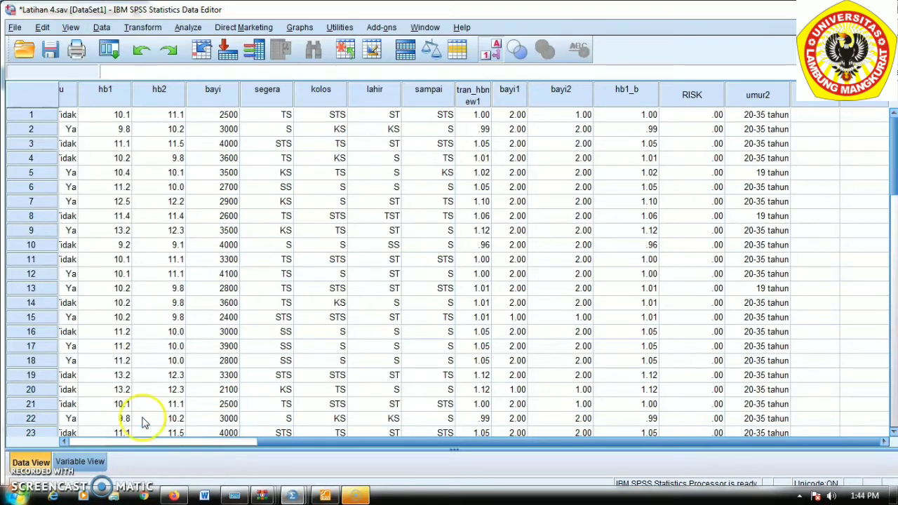
Set up a Compute Variable operation in Latihan 4.sav with risk as the target variable and 0 as the numeric expression
left_click(142, 29)
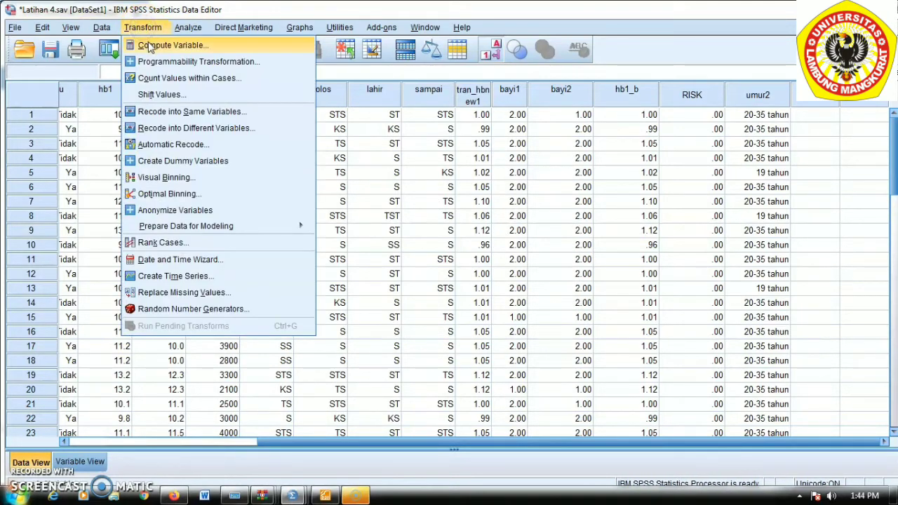
left_click(147, 44)
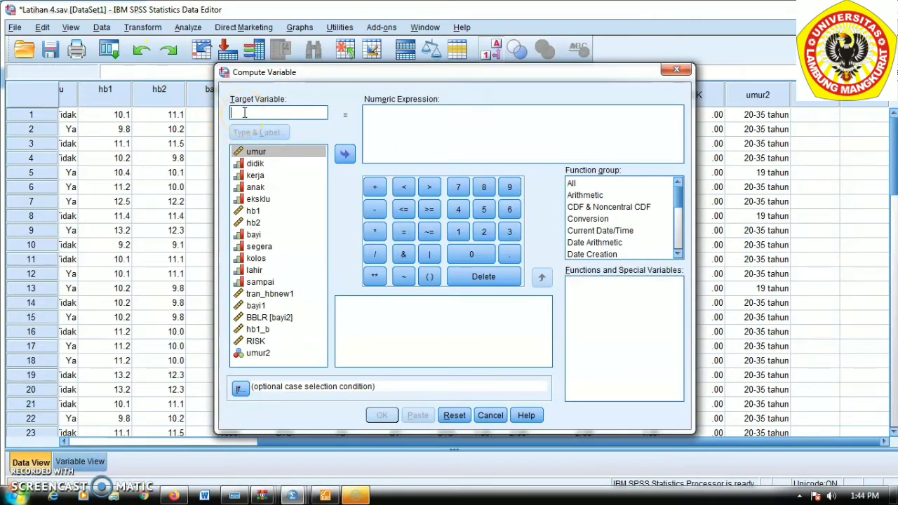
type("n")
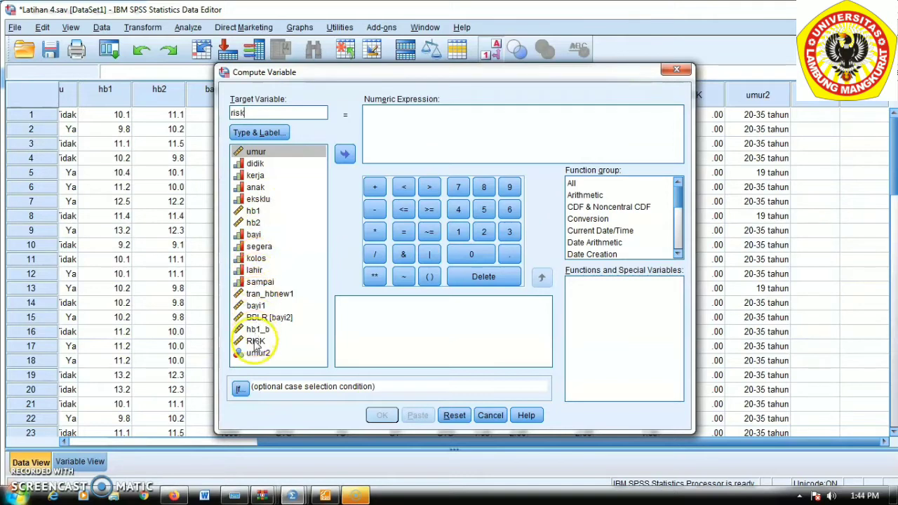
left_click(380, 112)
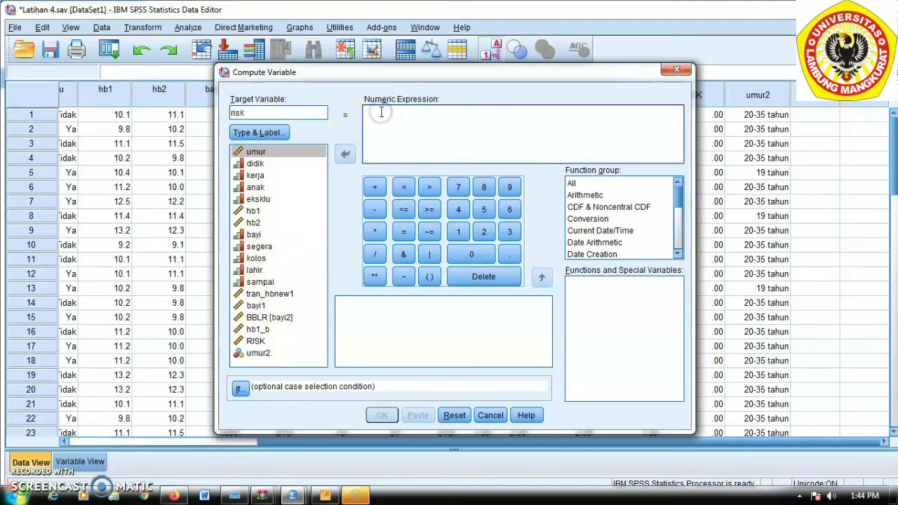
type("0")
Run the risk computation, overwriting the existing variable, and return to the Latihan 4.sav dataset
left_click(382, 415)
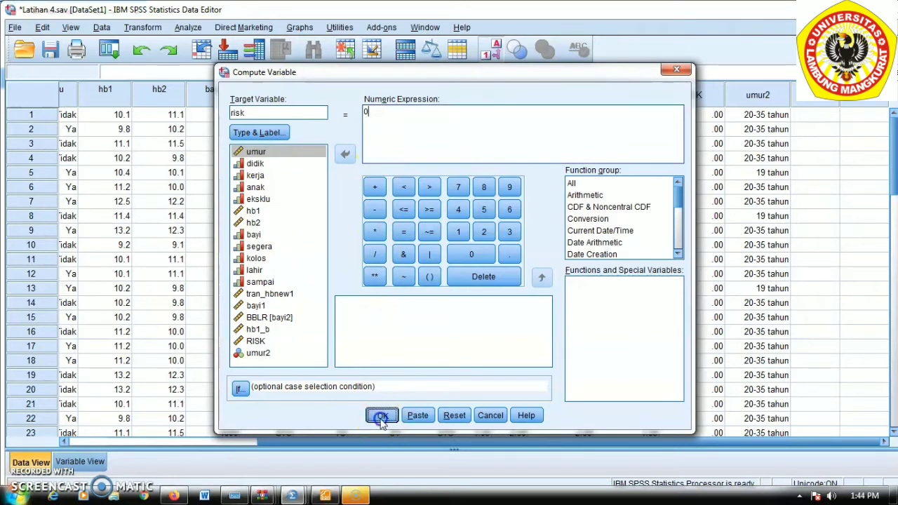
left_click(435, 271)
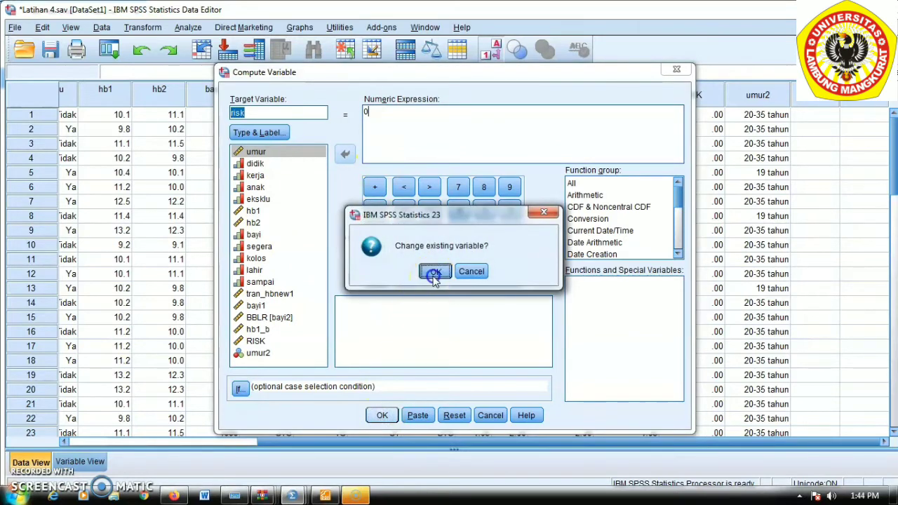
mouse_move(291, 496)
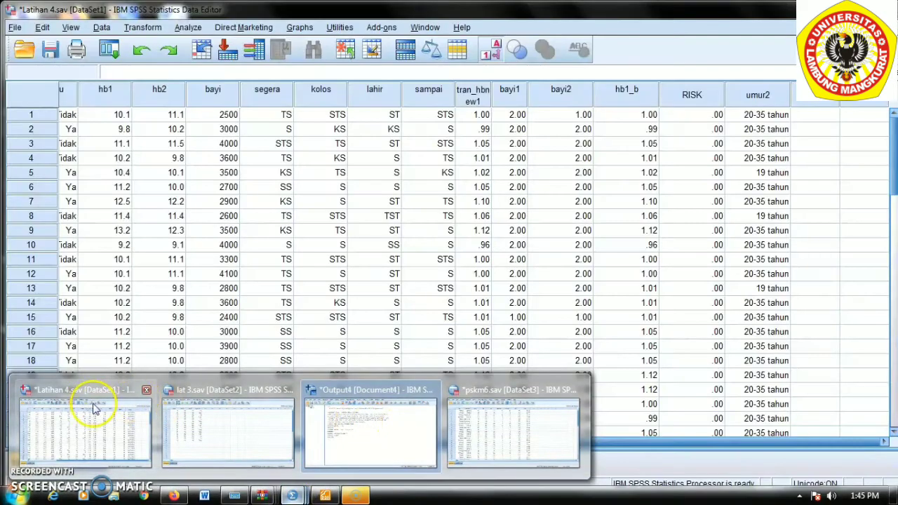
left_click(90, 407)
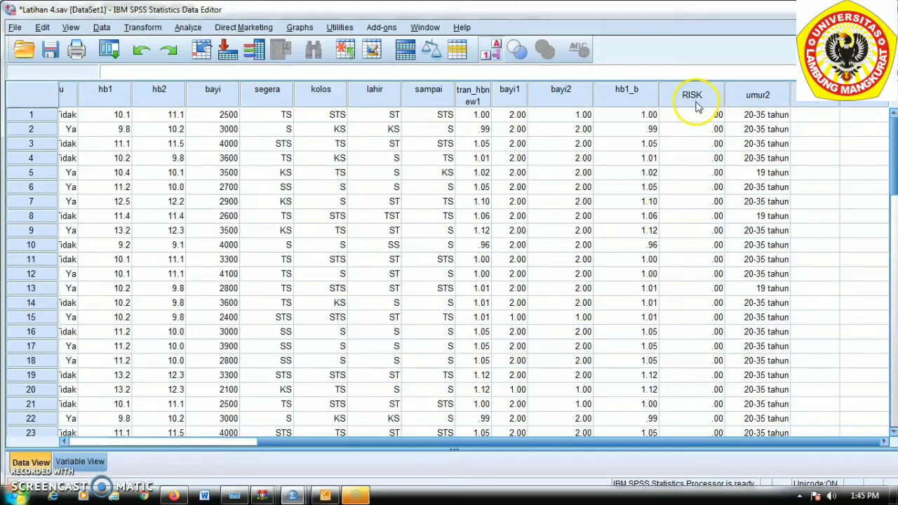
Start another computation for the target variable risk in Latihan 4.sav and change its numeric expression to 1
left_click(144, 27)
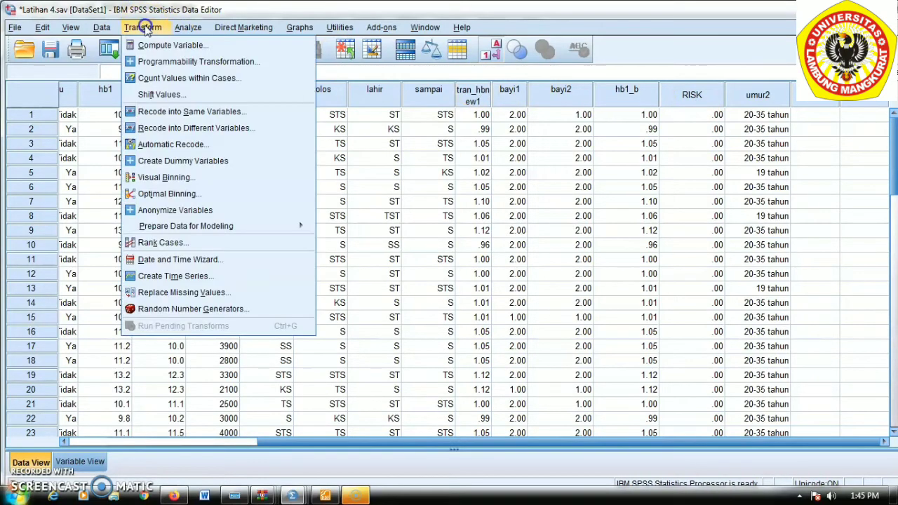
left_click(172, 45)
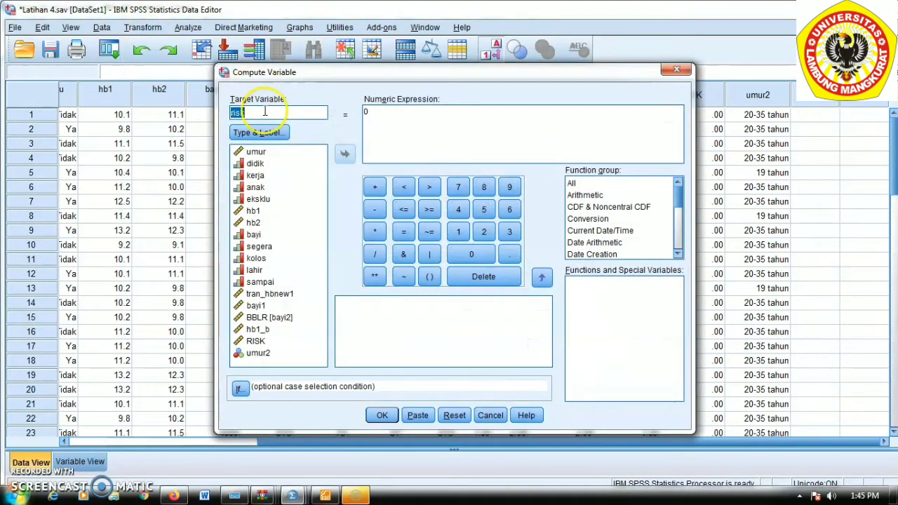
left_click(264, 111)
left_click(377, 112)
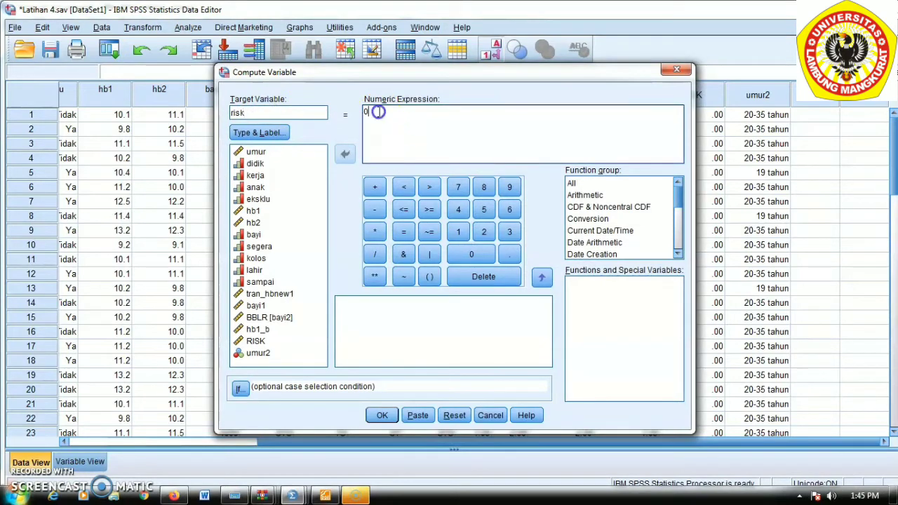
key("BackSpace")
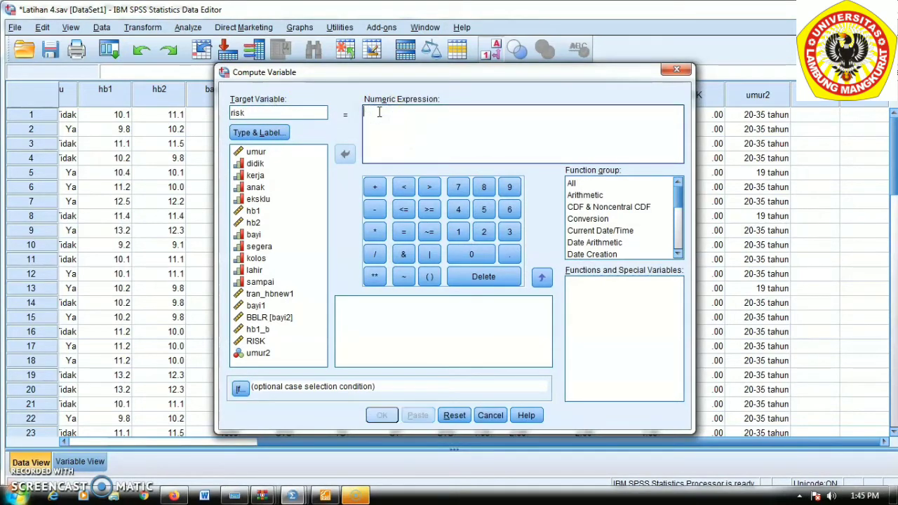
left_click(460, 234)
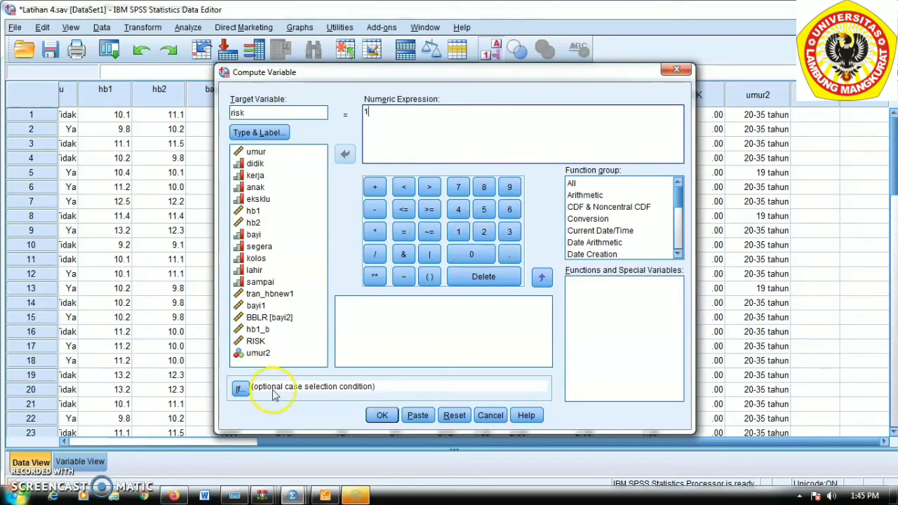
Restrict the risk computation to cases that satisfy a condition and enter umur < 20 as its first part
left_click(238, 390)
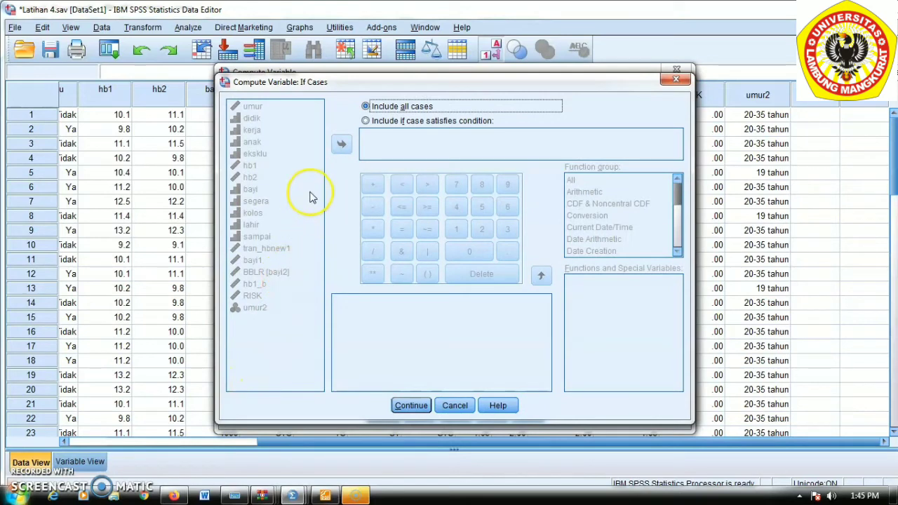
left_click(365, 121)
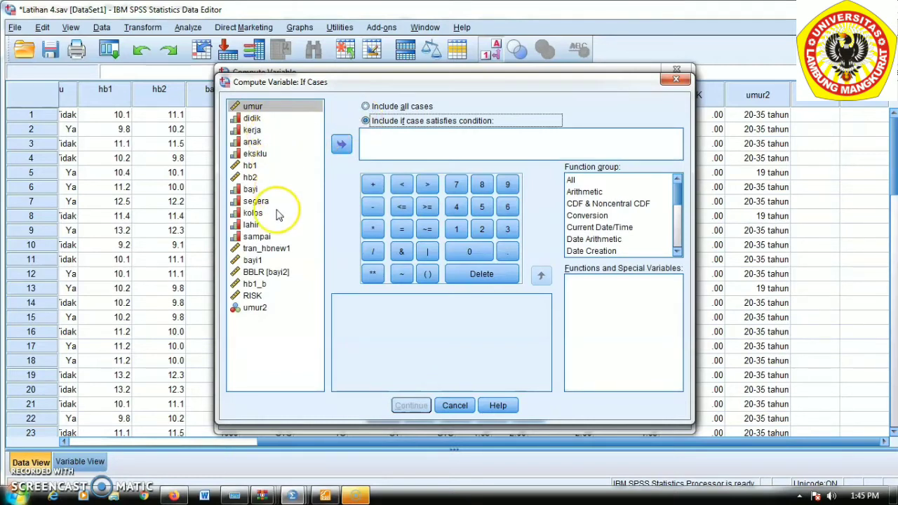
left_click(253, 296)
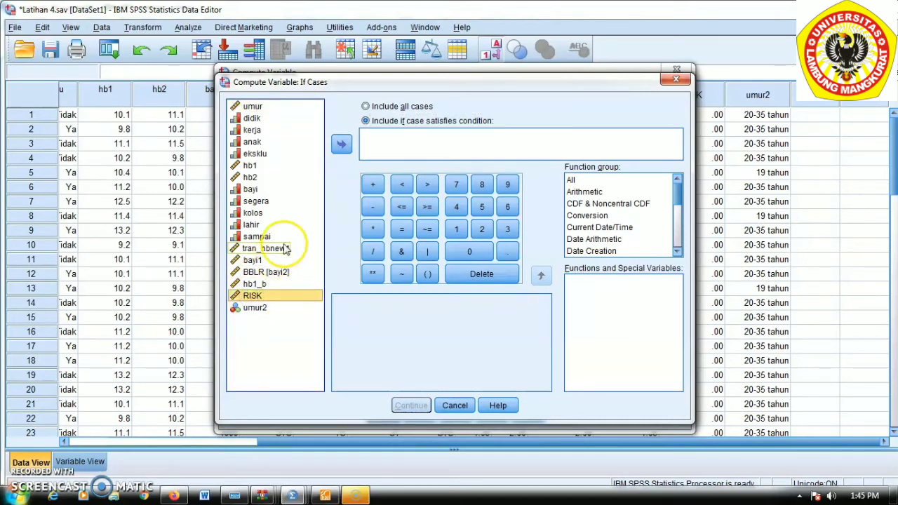
left_click(294, 204)
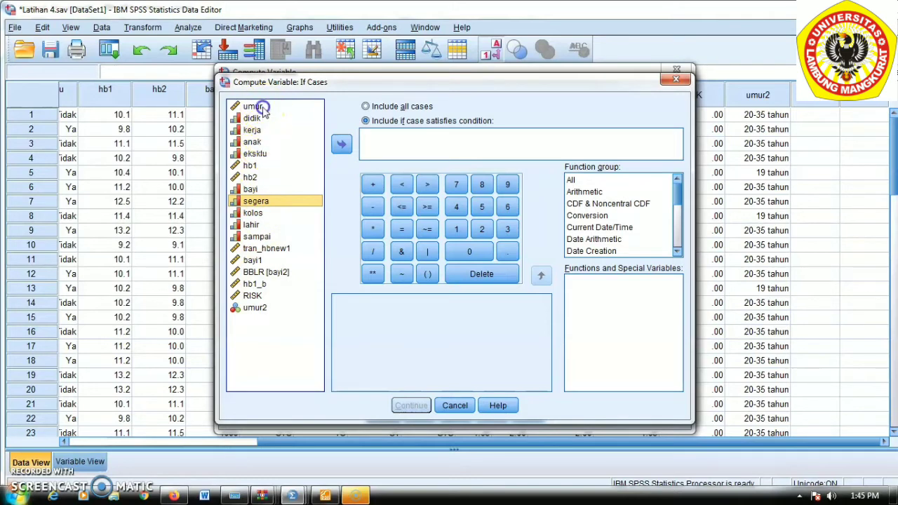
left_click(251, 107)
left_click(343, 145)
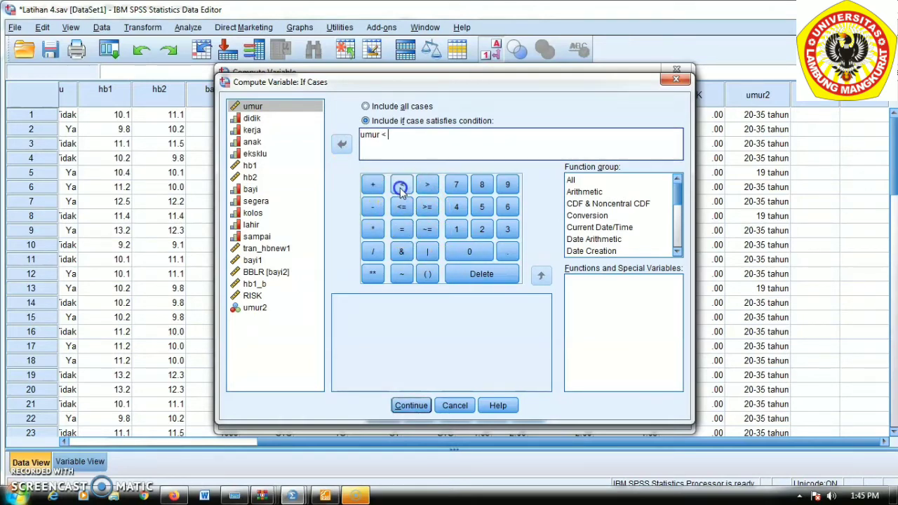
left_click(482, 230)
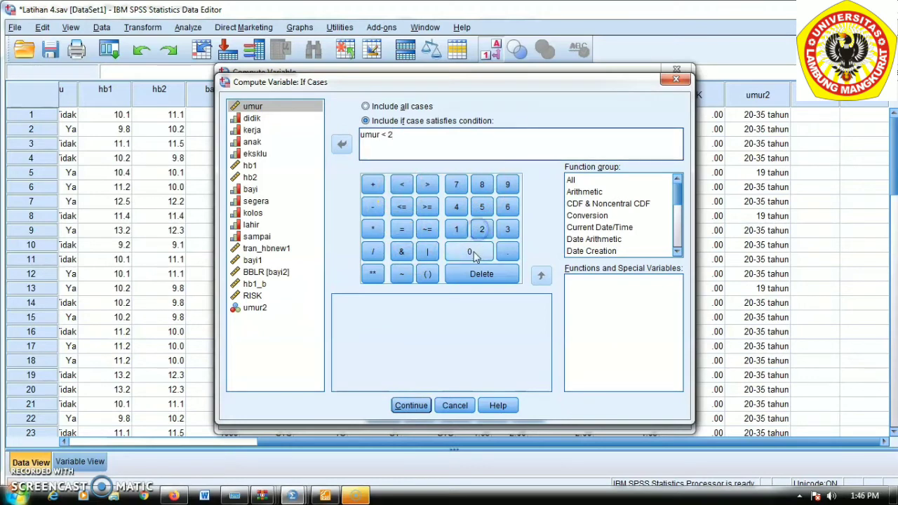
left_click(474, 254)
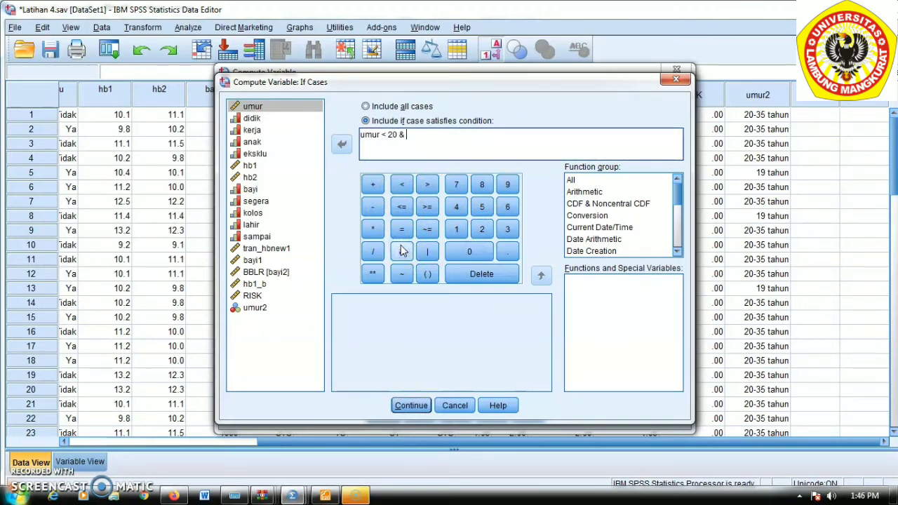
Extend the case selection condition with & hb1 < 12 and apply it to the risk computation
left_click(260, 166)
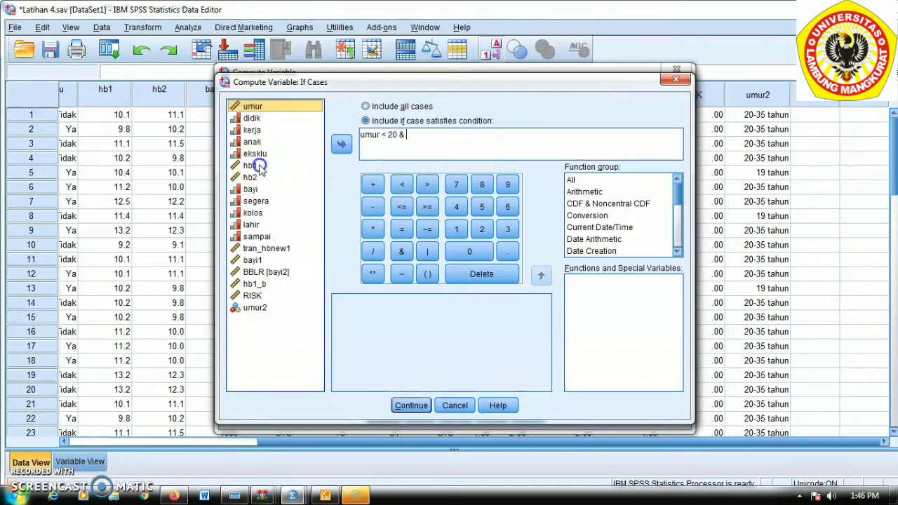
left_click(341, 143)
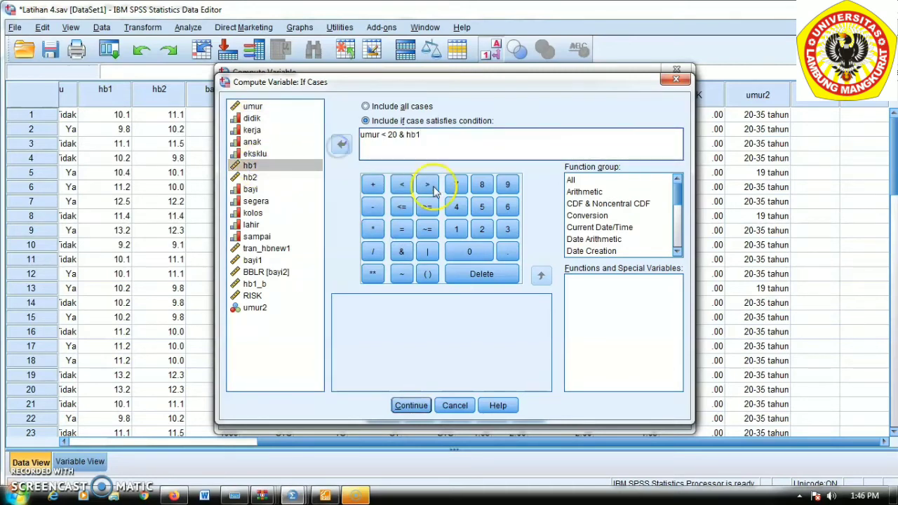
left_click(405, 185)
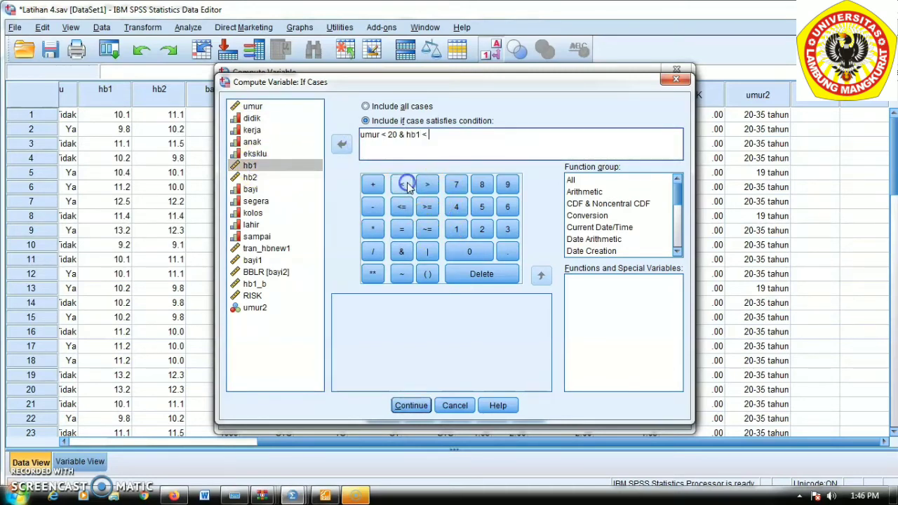
left_click(456, 229)
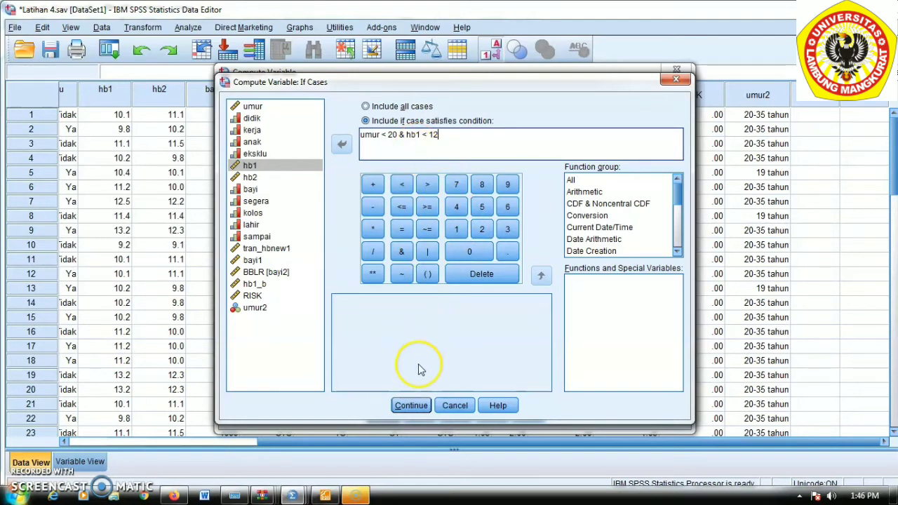
left_click(402, 413)
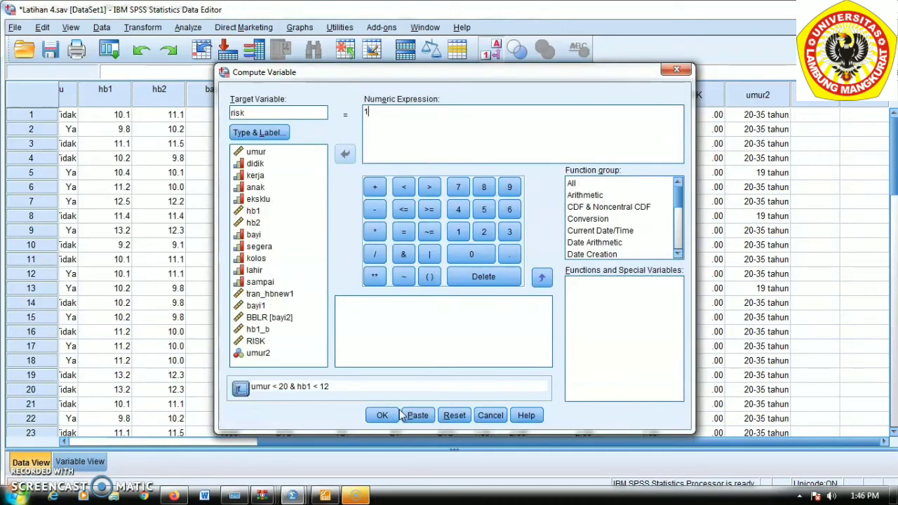
Run the conditional risk computation, overwriting the existing variable, and return to the Latihan 4.sav dataset
left_click(382, 415)
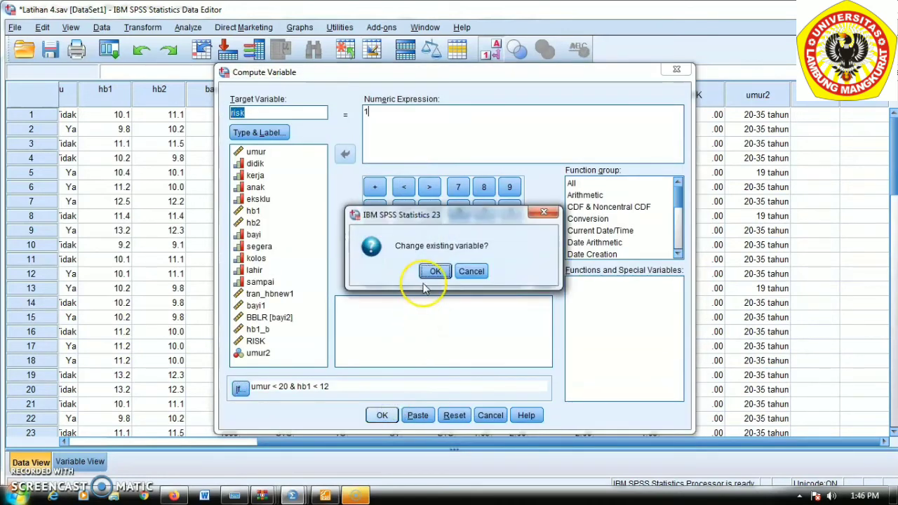
left_click(435, 272)
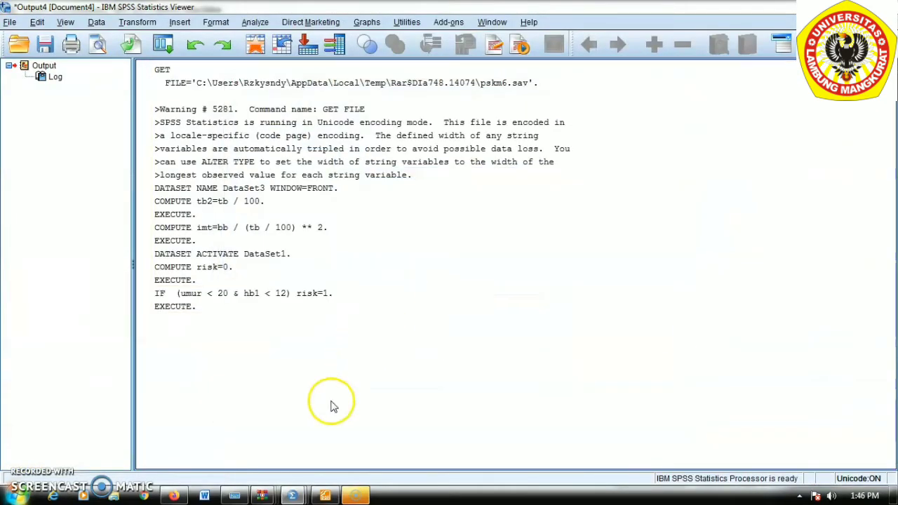
mouse_move(291, 495)
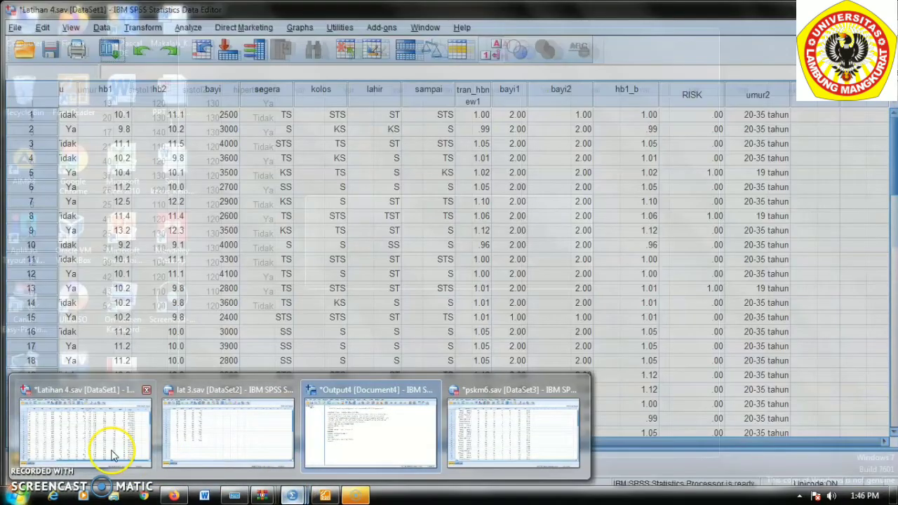
left_click(113, 455)
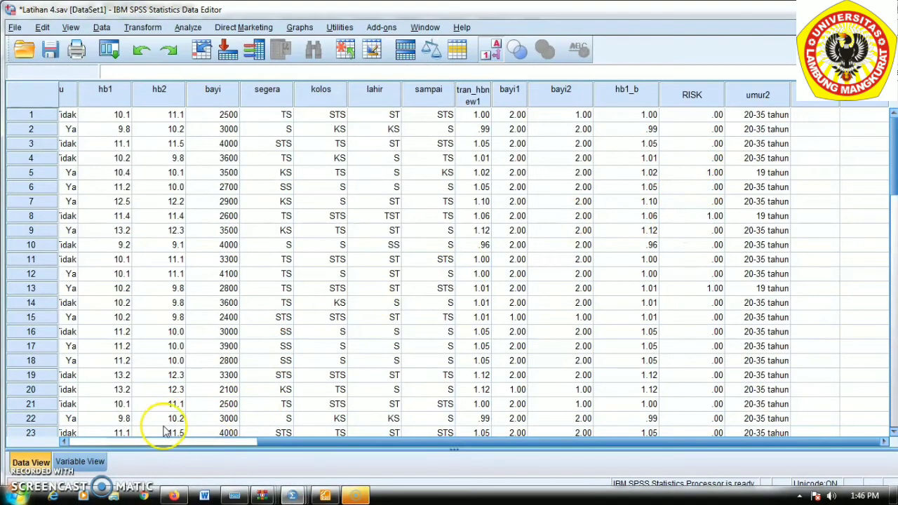
In the variable definitions, add a value label for RISK that assigns "risiko rendah" to value 0
left_click(80, 462)
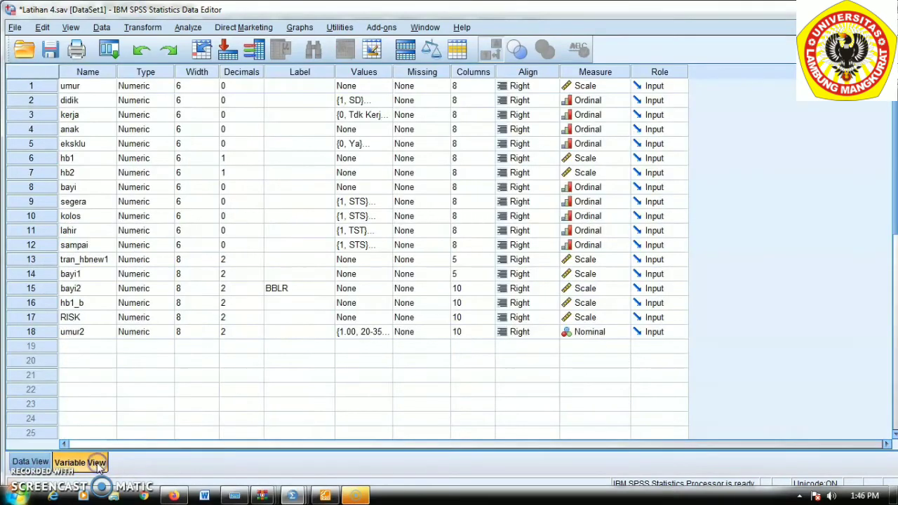
left_click(362, 317)
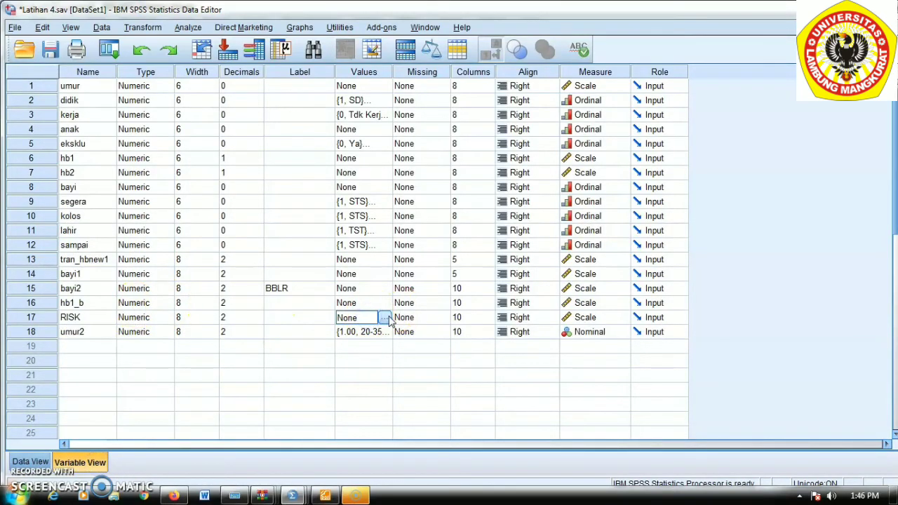
left_click(385, 318)
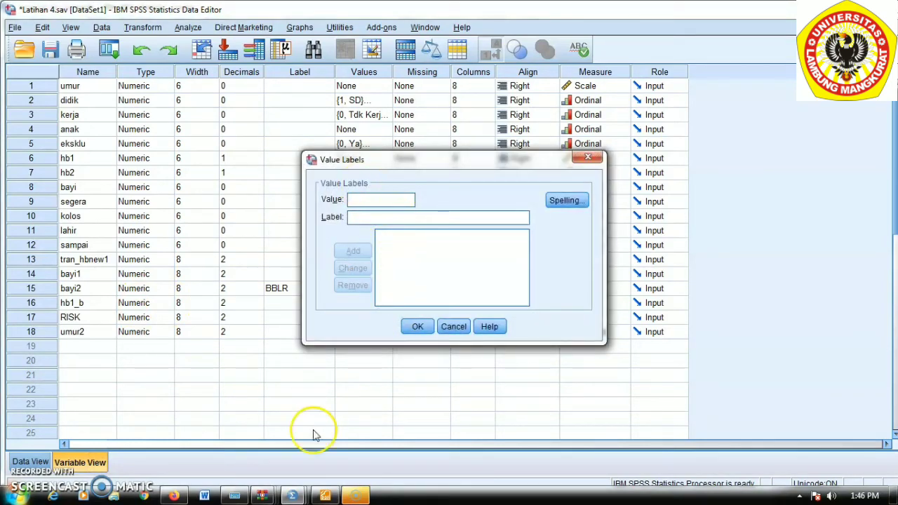
left_click(234, 495)
left_click(372, 202)
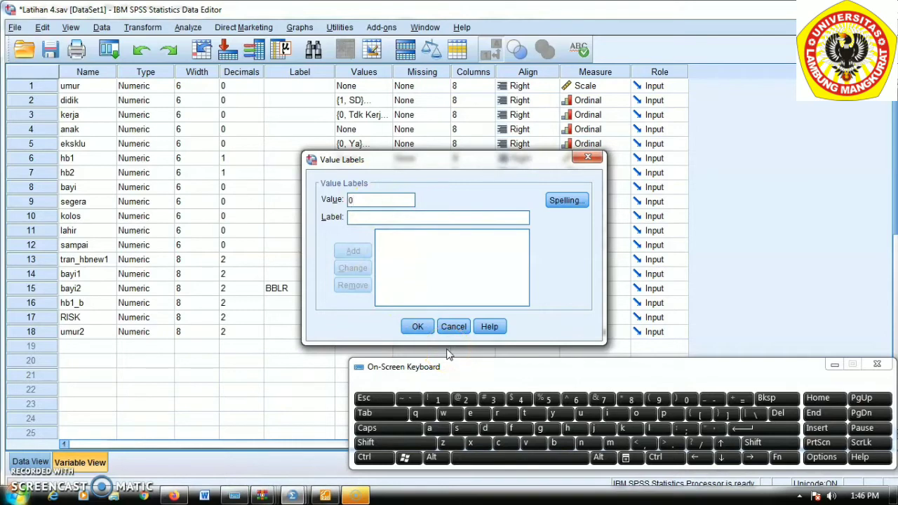
left_click(374, 216)
type("risiko r")
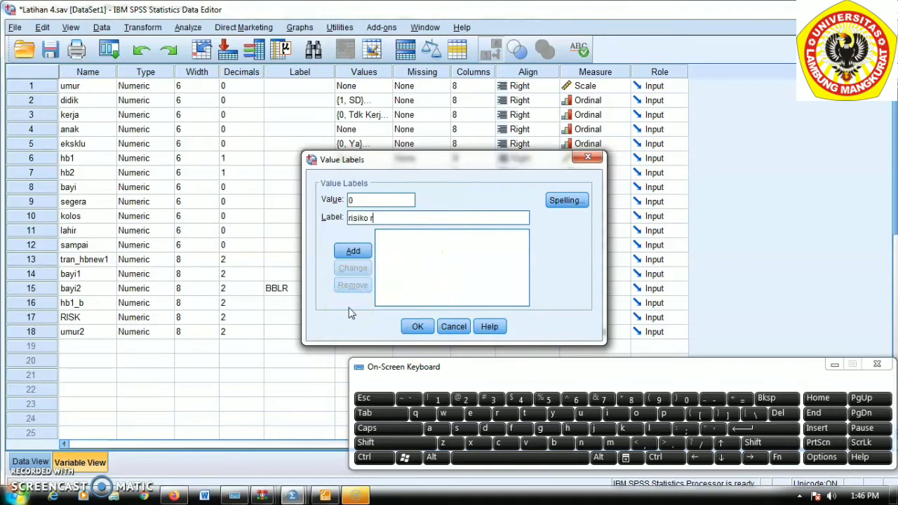
type("end")
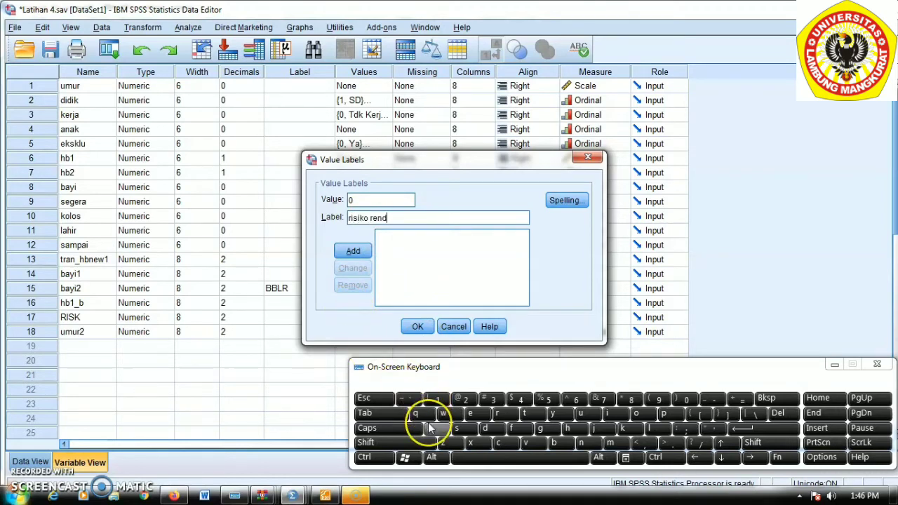
type("ah")
left_click(349, 250)
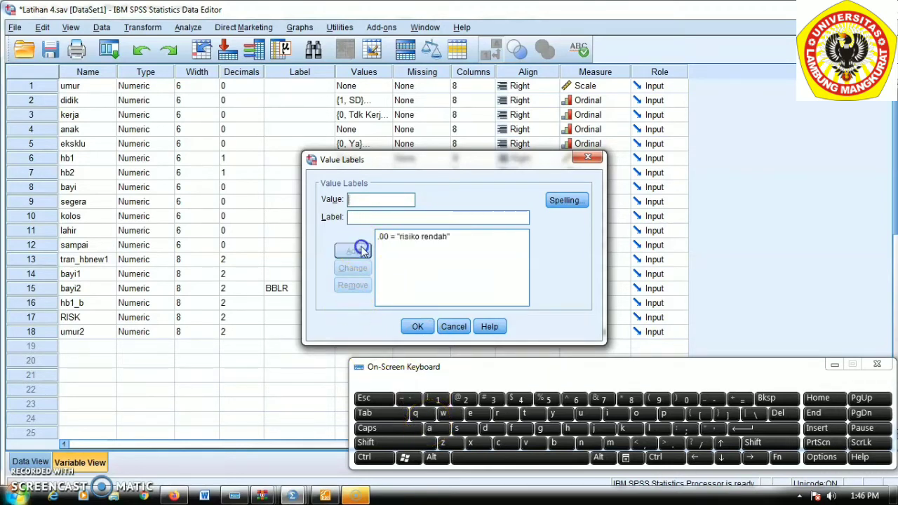
Add the label "risiko tinggi" for value 1 of RISK and apply the value labels
left_click(373, 199)
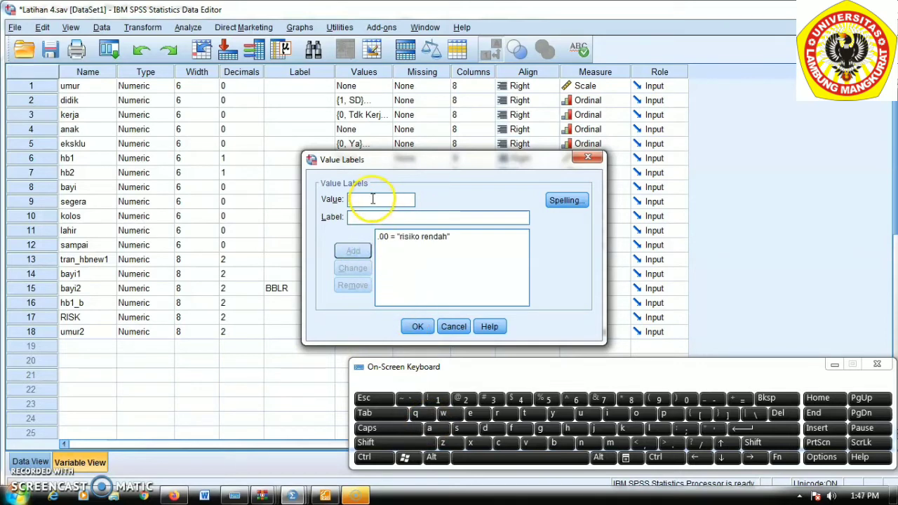
left_click(438, 399)
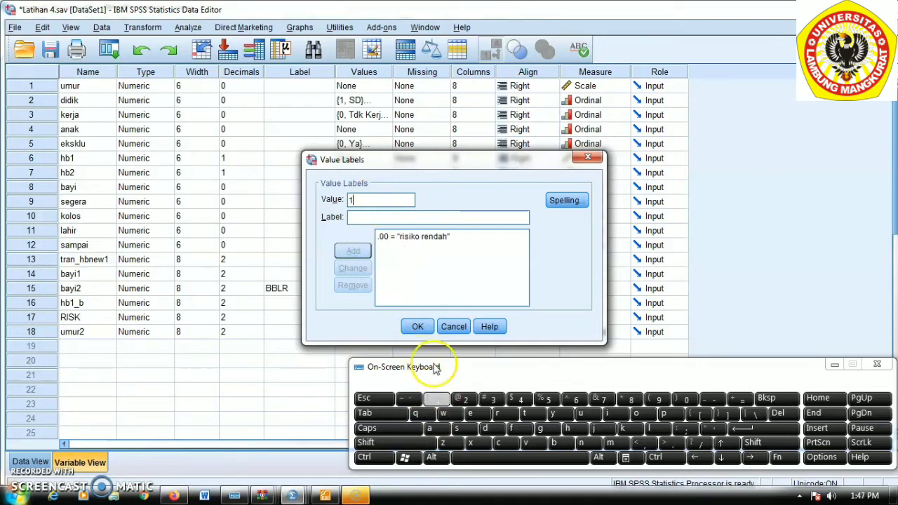
left_click(390, 219)
type("risiko tinggi")
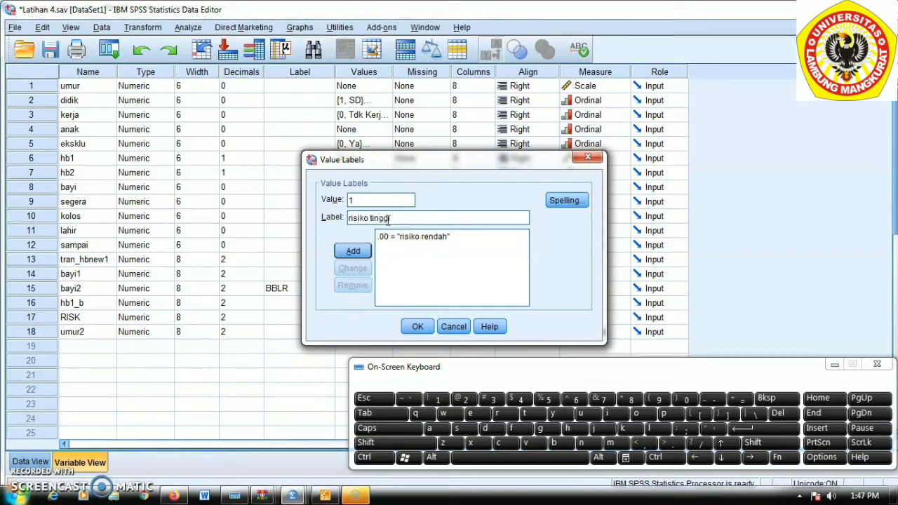
left_click(352, 250)
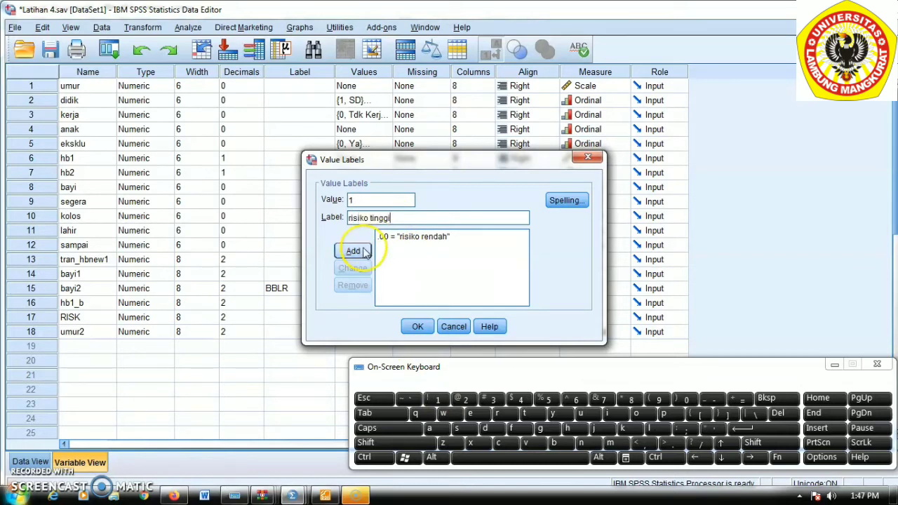
left_click(417, 326)
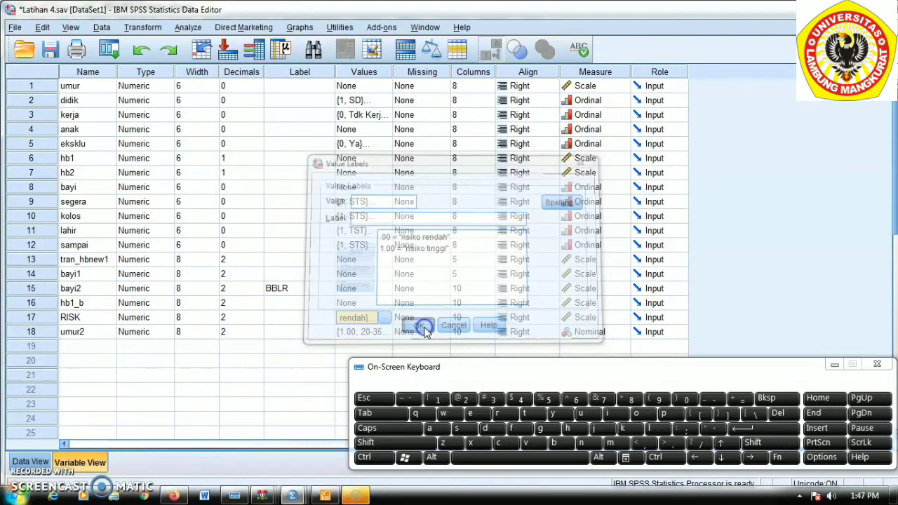
Examine the RISK column in the data, switching between numeric codes and value labels, and put the on-screen keyboard away
left_click(33, 462)
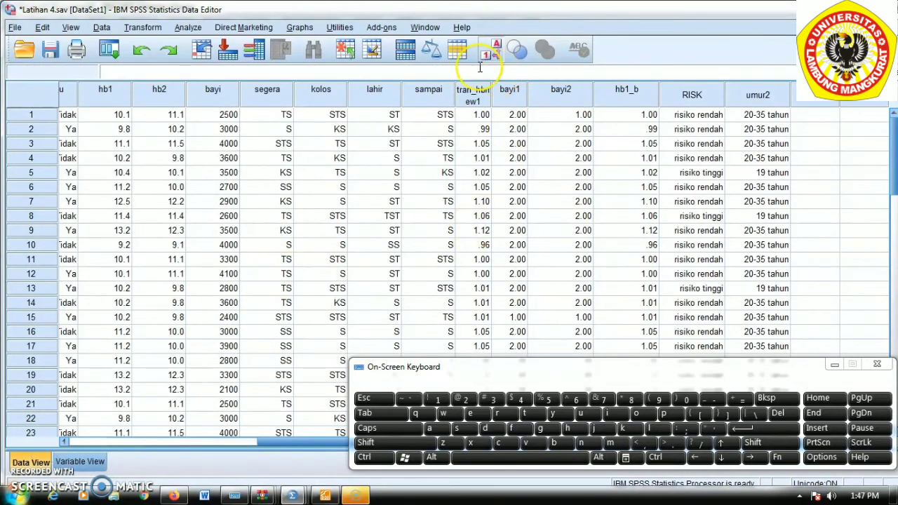
left_click(494, 49)
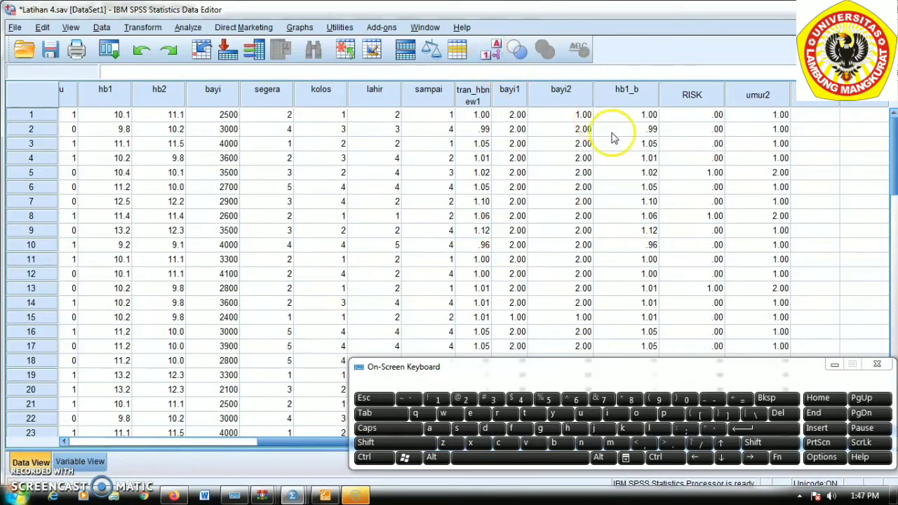
left_click(494, 49)
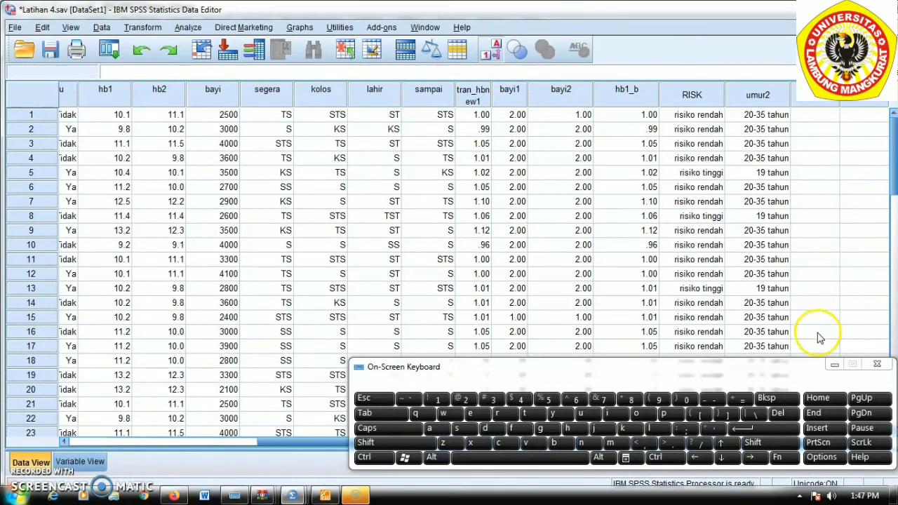
left_click(833, 364)
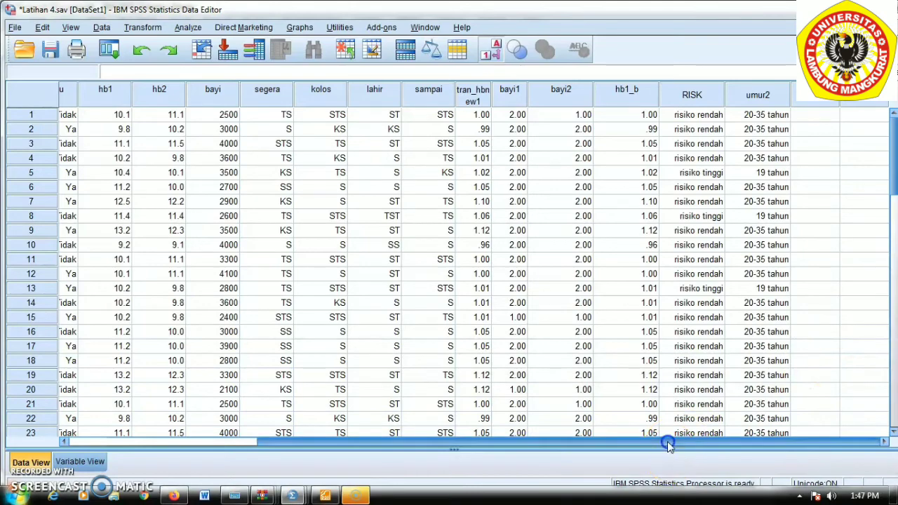
left_click_drag(894, 163, 894, 277)
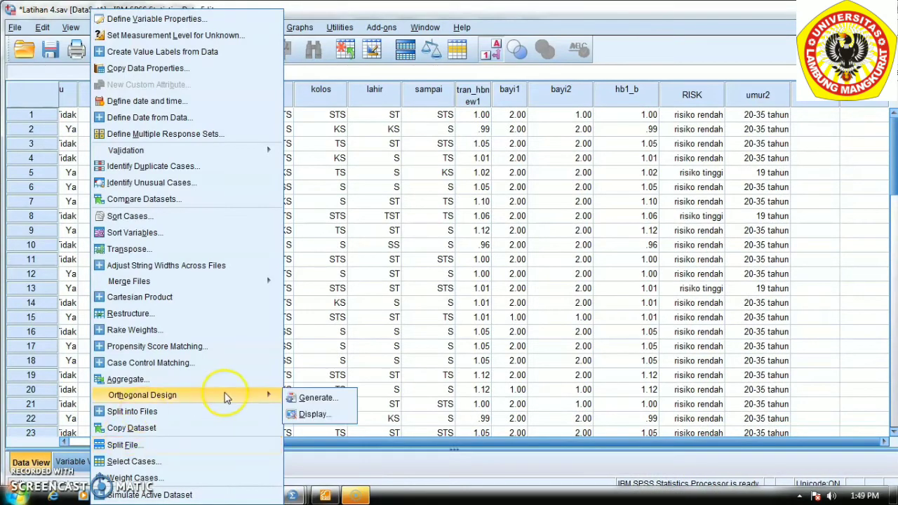
Leave the open command list and dismiss the Windows color scheme prompt without choosing an option
left_click(317, 332)
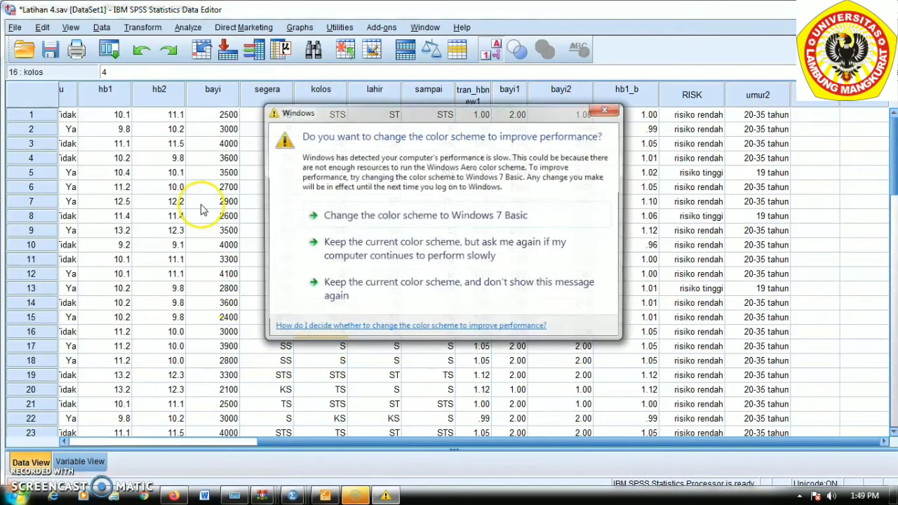
left_click(607, 111)
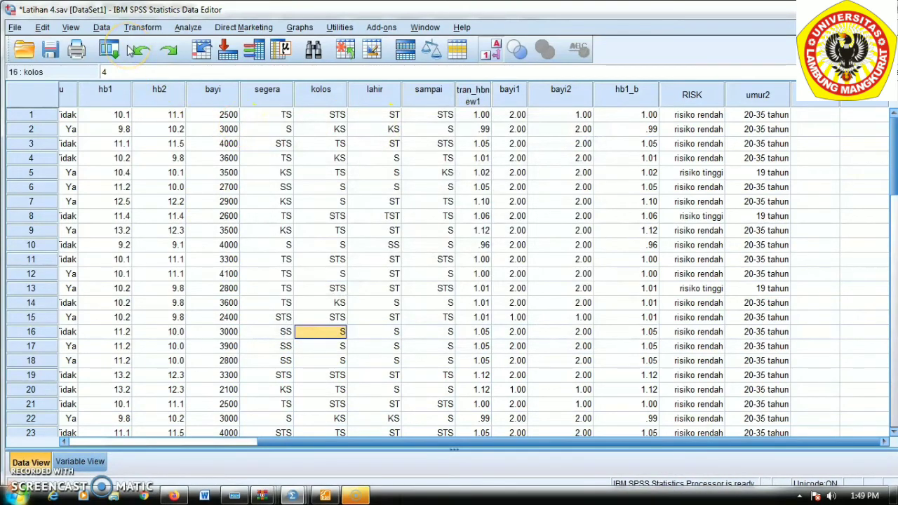
Set up a case selection with the condition kerja = 1 using Select Cases
left_click(116, 28)
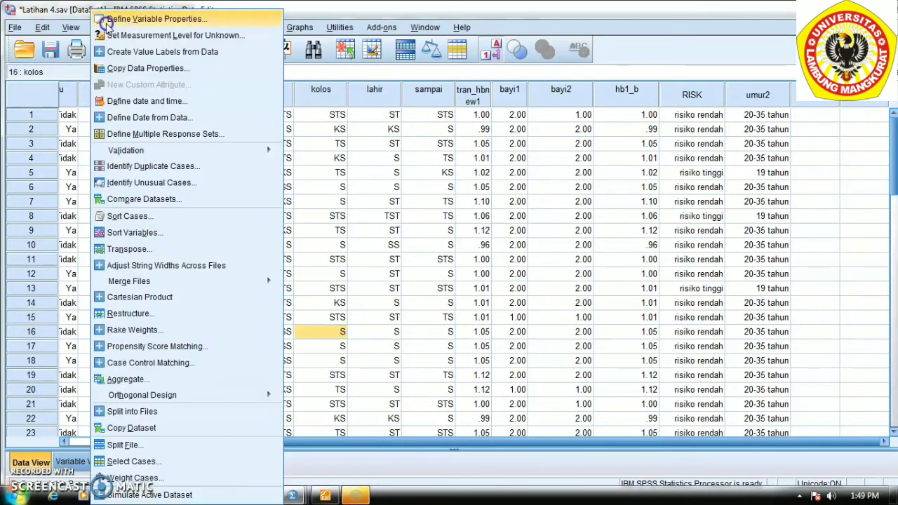
left_click(160, 461)
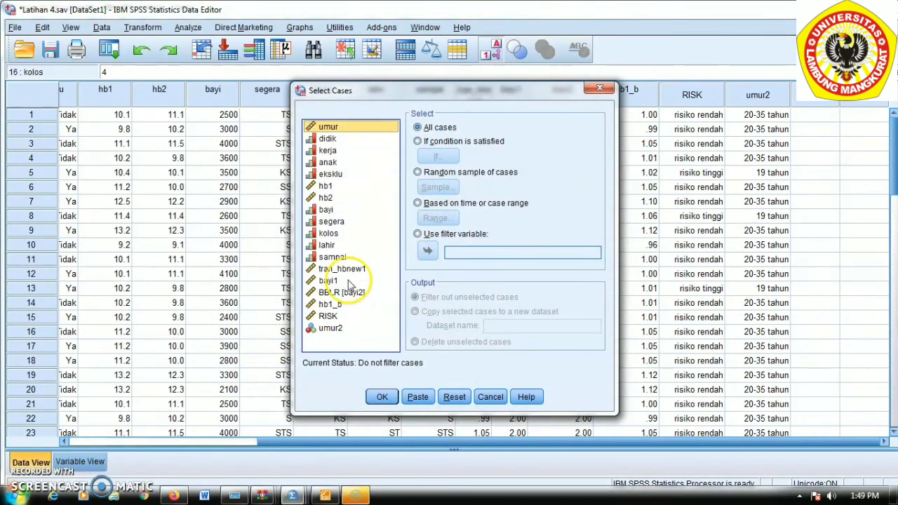
left_click(419, 142)
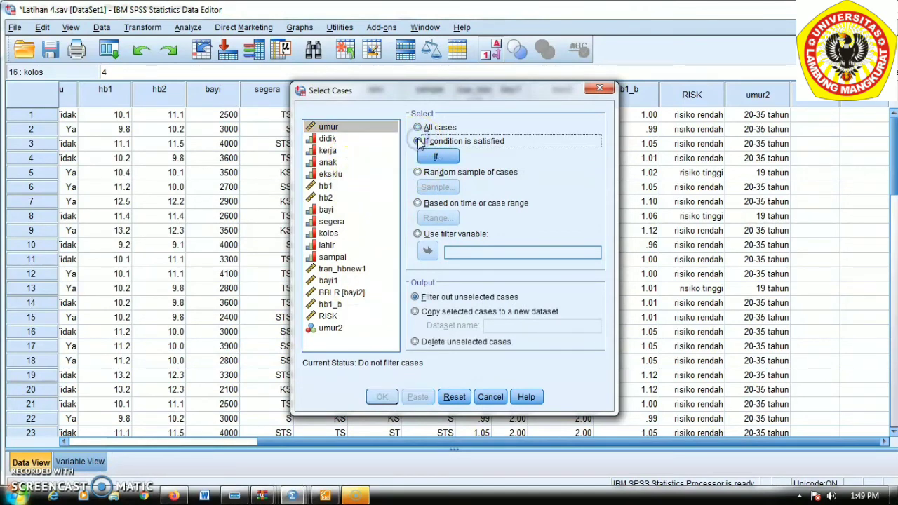
left_click(431, 158)
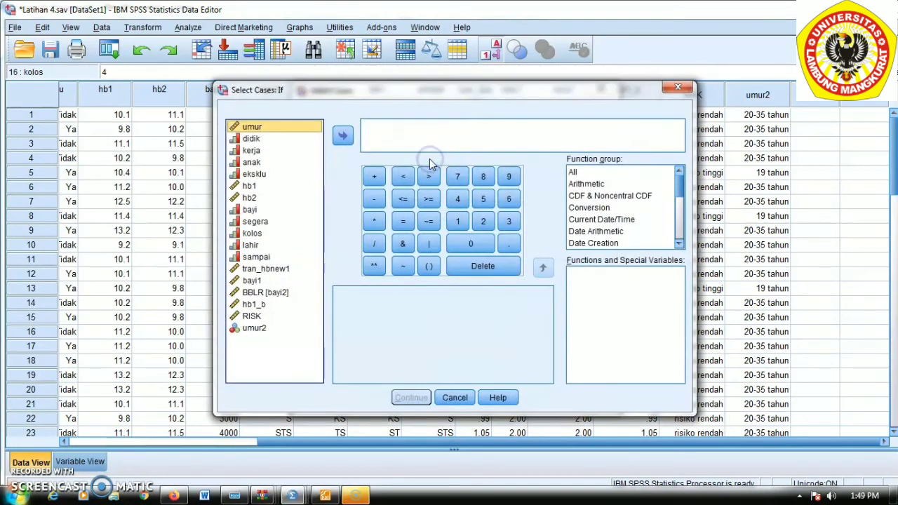
left_click(251, 150)
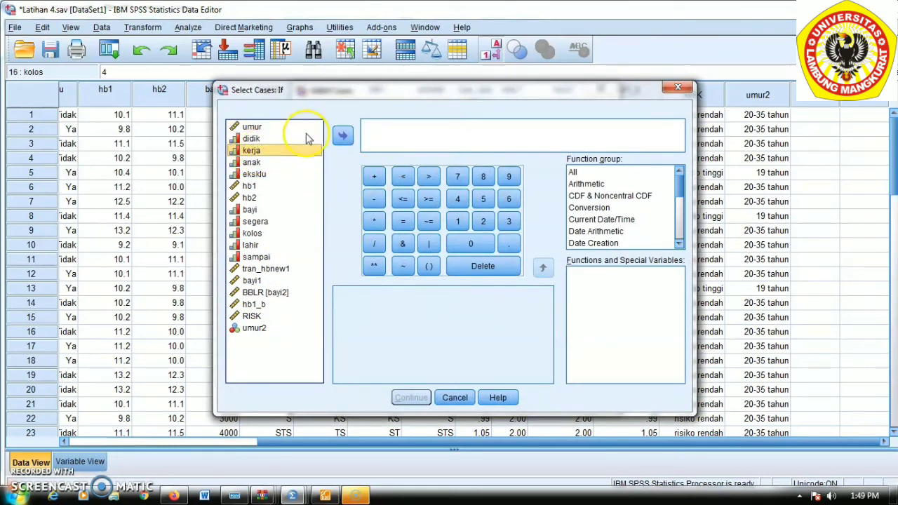
left_click(342, 138)
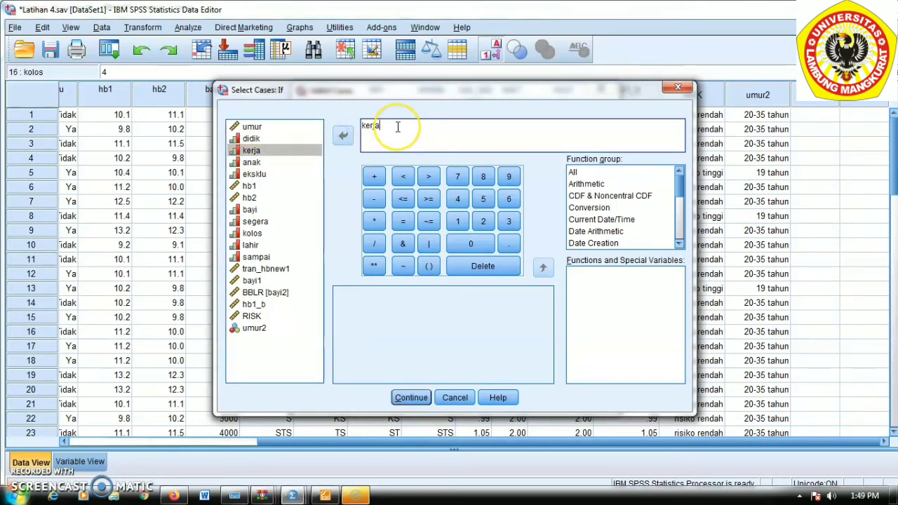
left_click(403, 221)
left_click(457, 221)
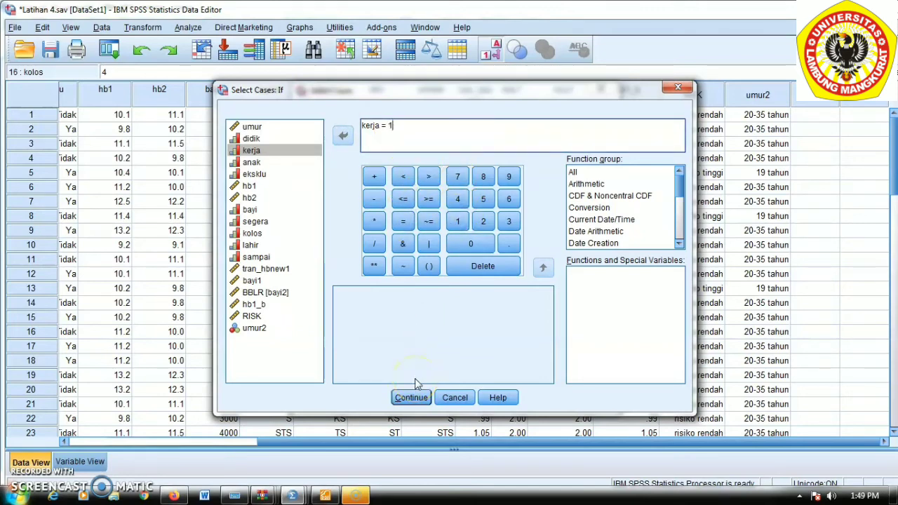
left_click(411, 398)
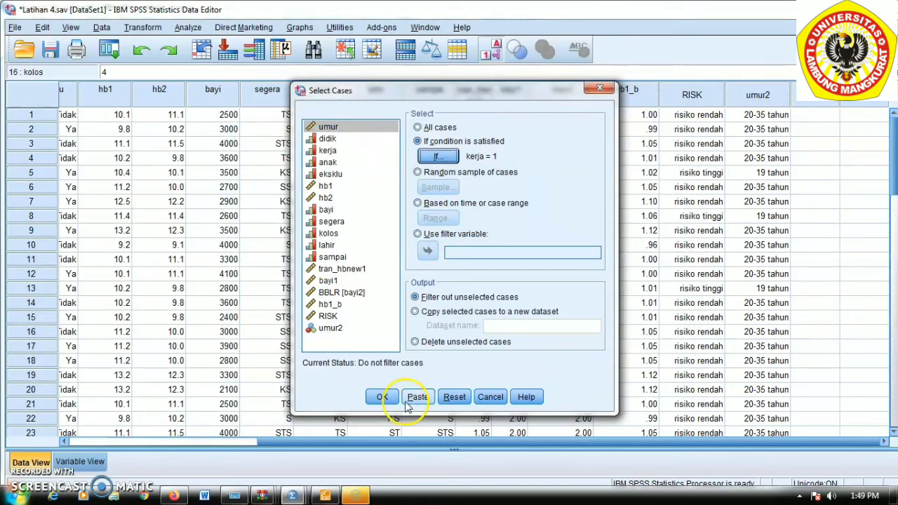
Apply the case selection with unselected cases filtered out, and return to the Latihan 4.sav data
left_click(390, 399)
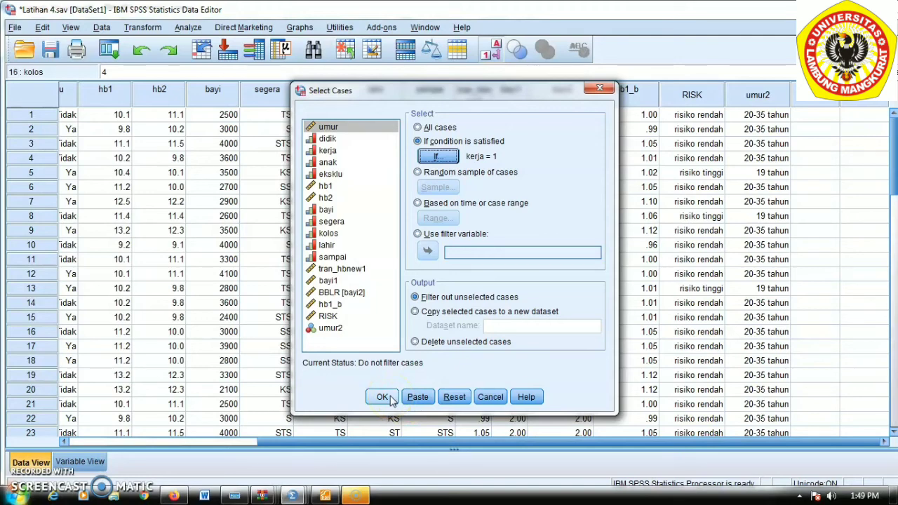
left_click(414, 298)
left_click(378, 397)
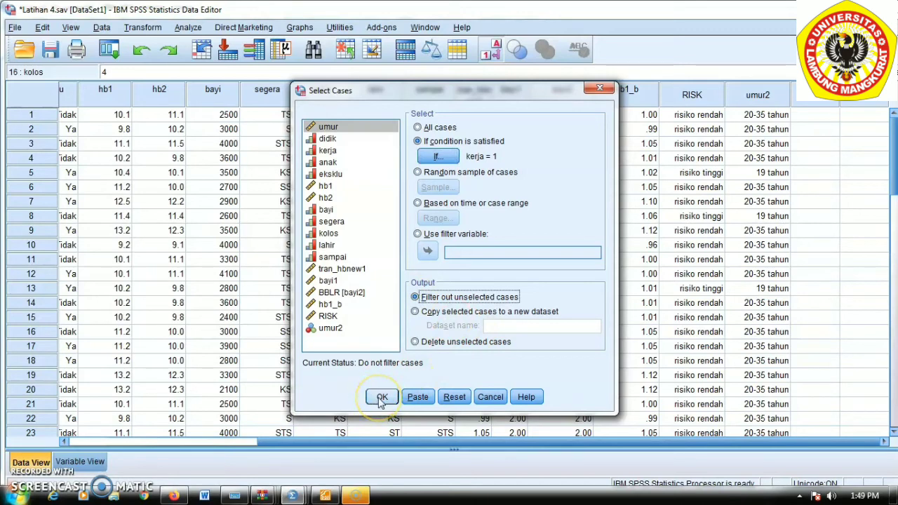
left_click(379, 397)
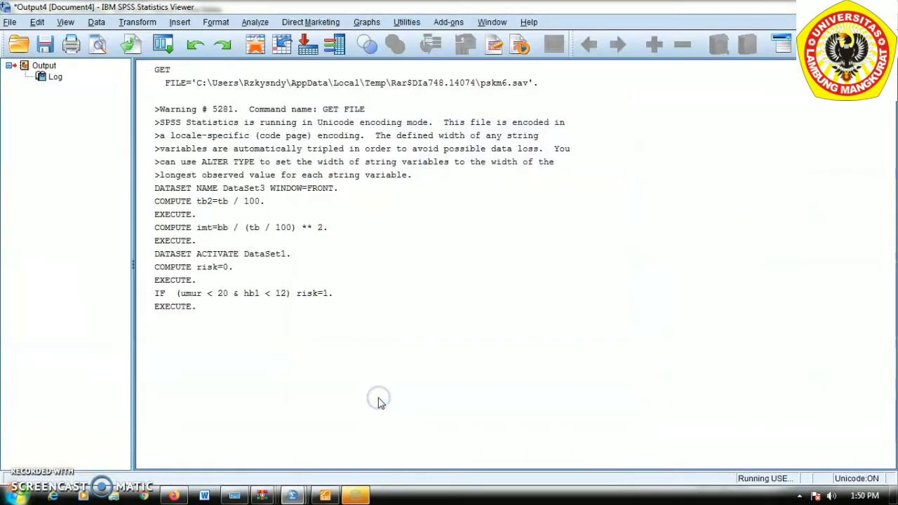
left_click(293, 496)
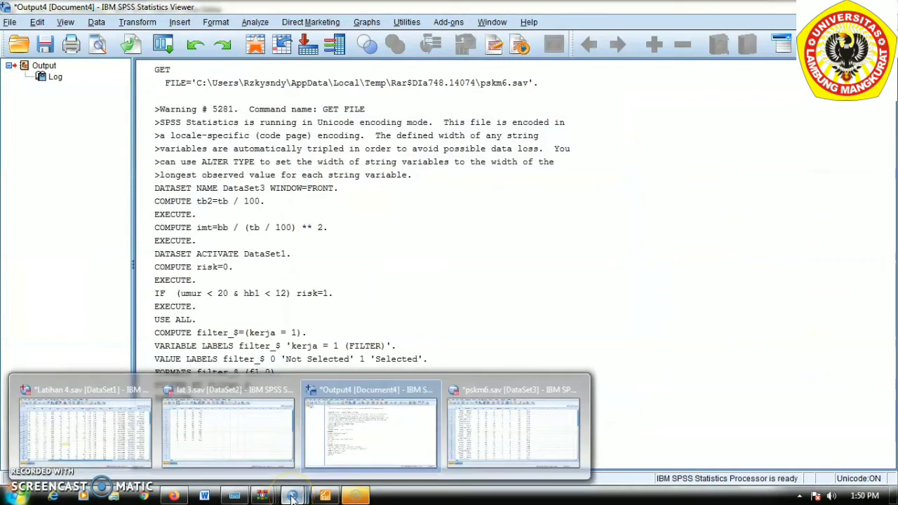
left_click(96, 463)
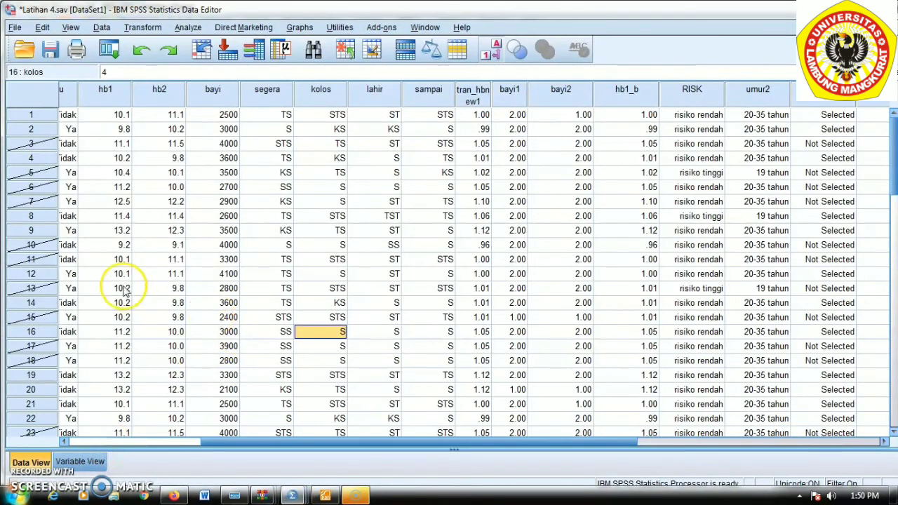